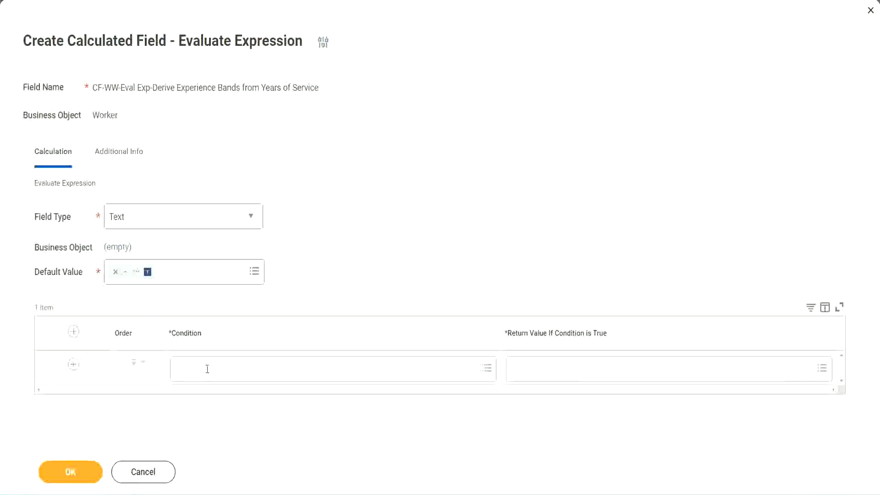
- Switch to the Notepad++ notes and copy the Field 1 name "CF-WW-TF-Length of Service between 0 and 7 years"
{"action": "left_click", "coordinate": [208, 370]}
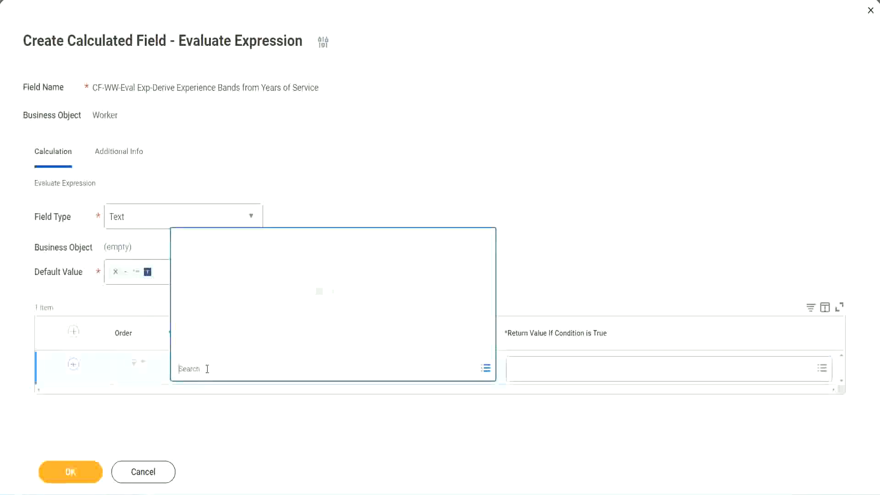
{"action": "left_click", "coordinate": [337, 209]}
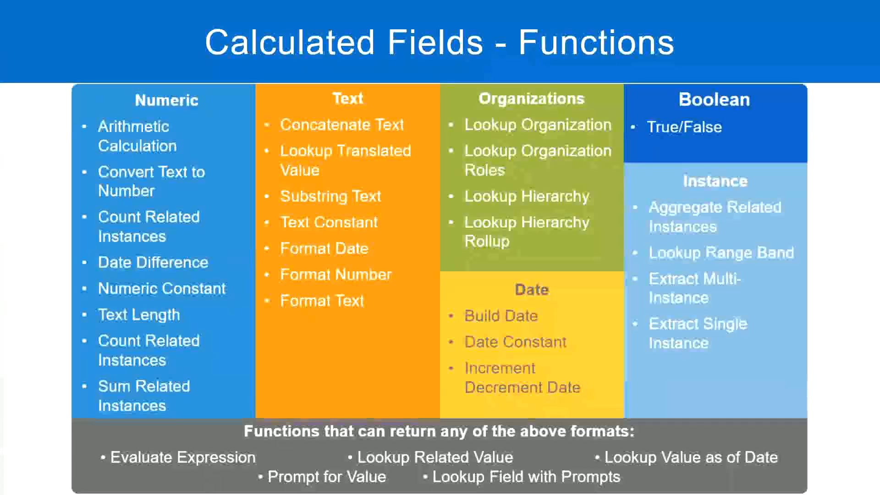
{"action": "key", "text": "alt+Tab"}
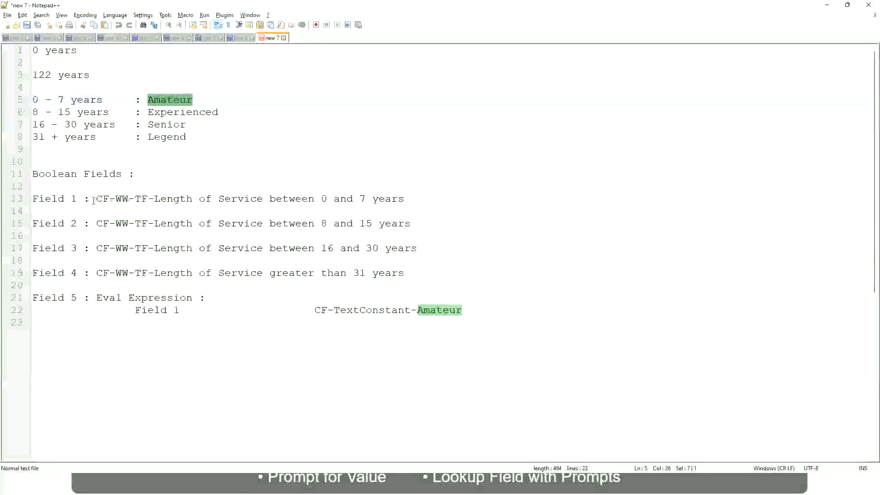
{"action": "left_click_drag", "start_coordinate": [97, 199], "coordinate": [405, 202]}
{"action": "key", "text": "ctrl+c"}
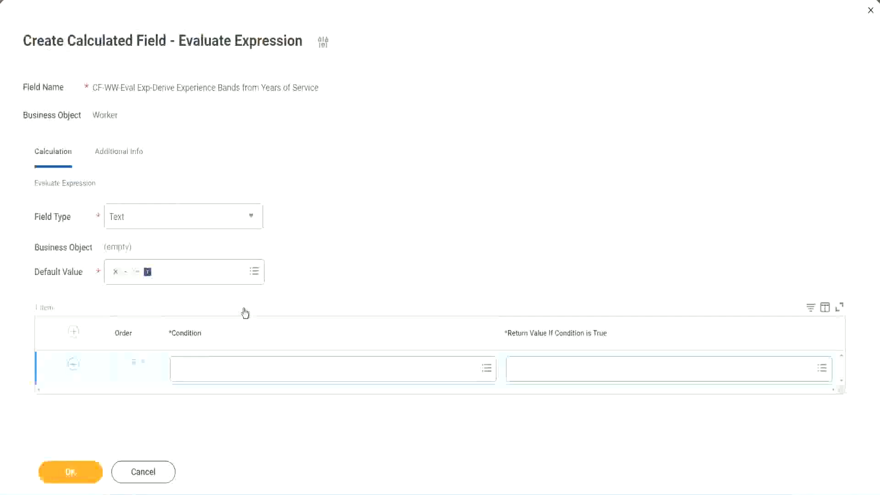
- Set the first row's condition in the Workday expression to "CF-WW-TF-Length of Service between 0 and 7 years"
{"action": "left_click", "coordinate": [224, 373]}
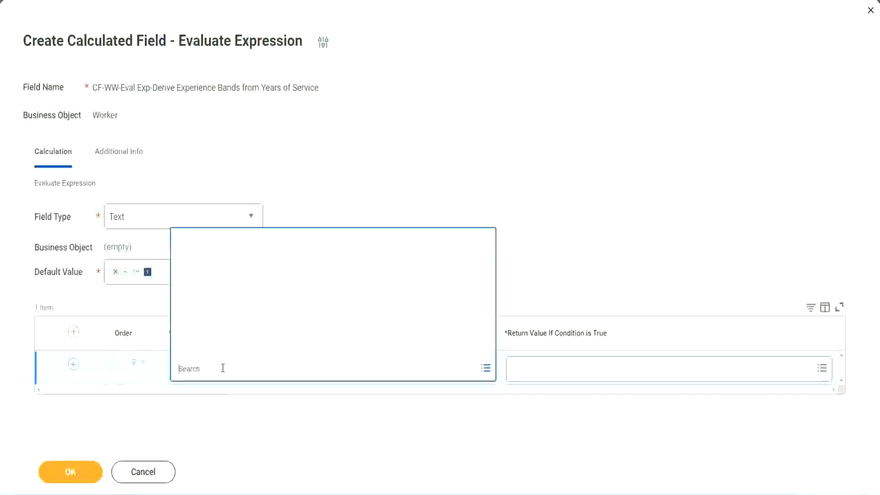
{"action": "key", "text": "ctrl+v"}
{"action": "key", "text": "Return"}
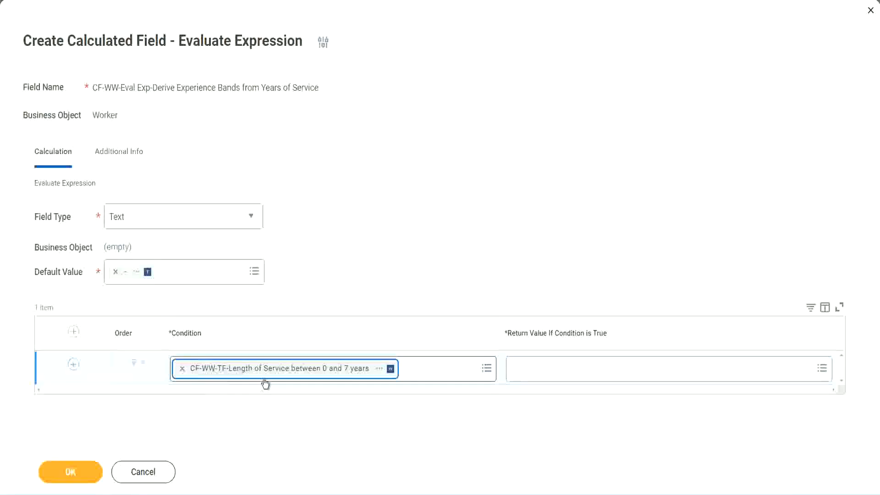
{"action": "left_click", "coordinate": [407, 255]}
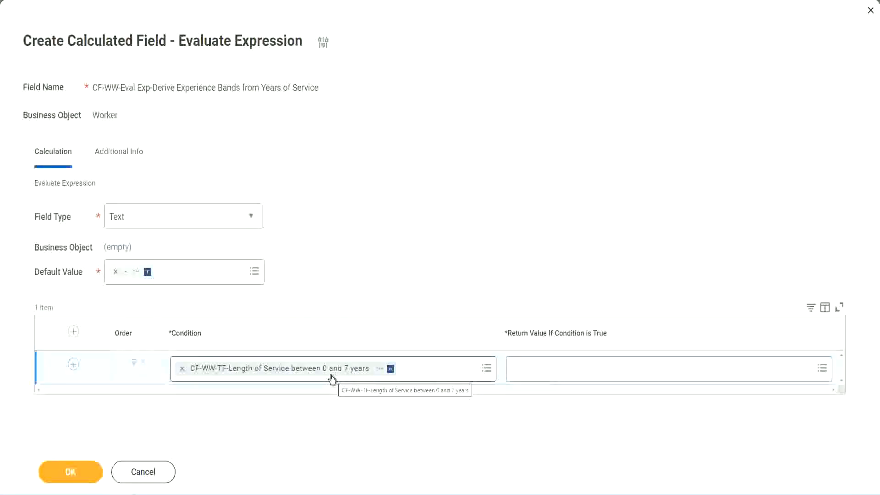
{"action": "left_click", "coordinate": [572, 373]}
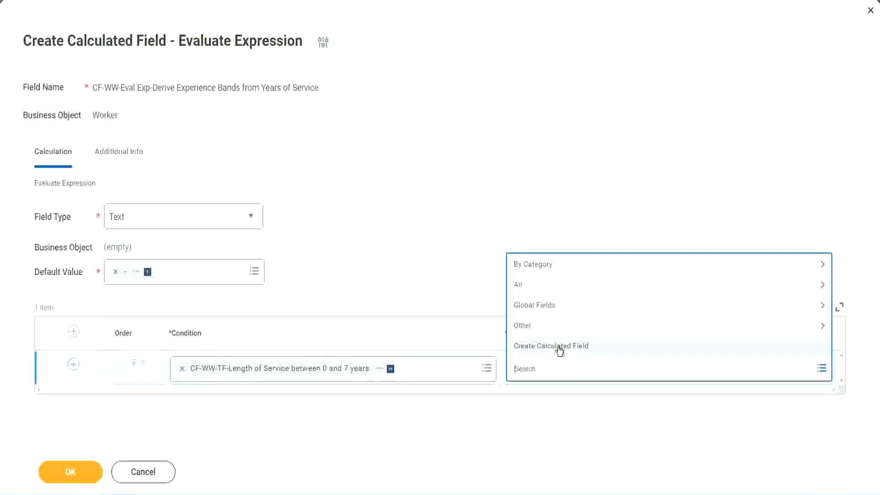
{"action": "left_click", "coordinate": [511, 229]}
{"action": "left_click", "coordinate": [531, 375]}
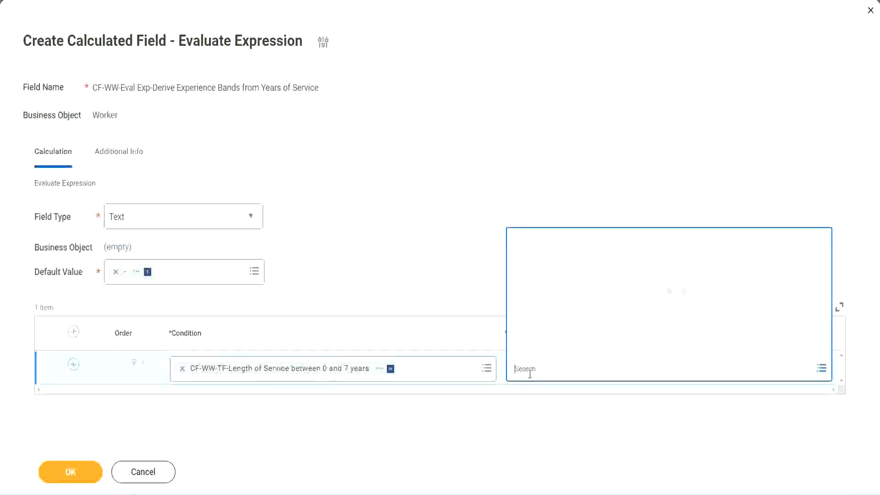
{"action": "type", "text": "Amaterue"}
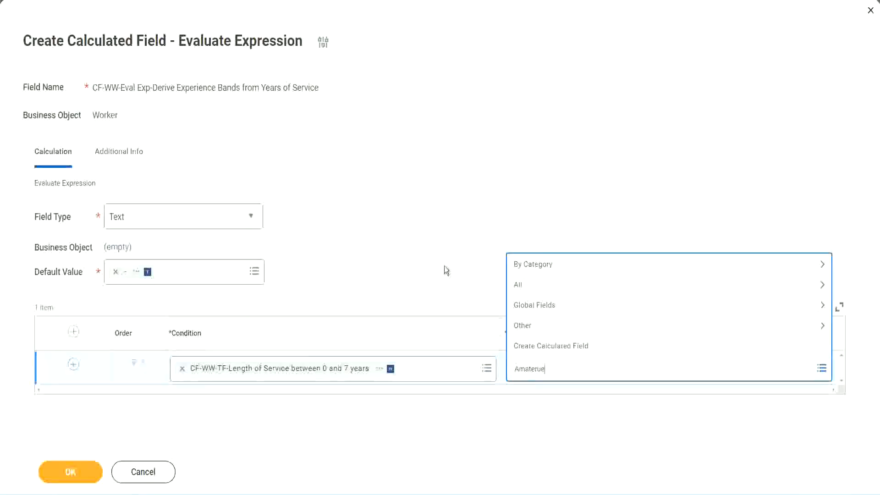
{"action": "left_click", "coordinate": [444, 266]}
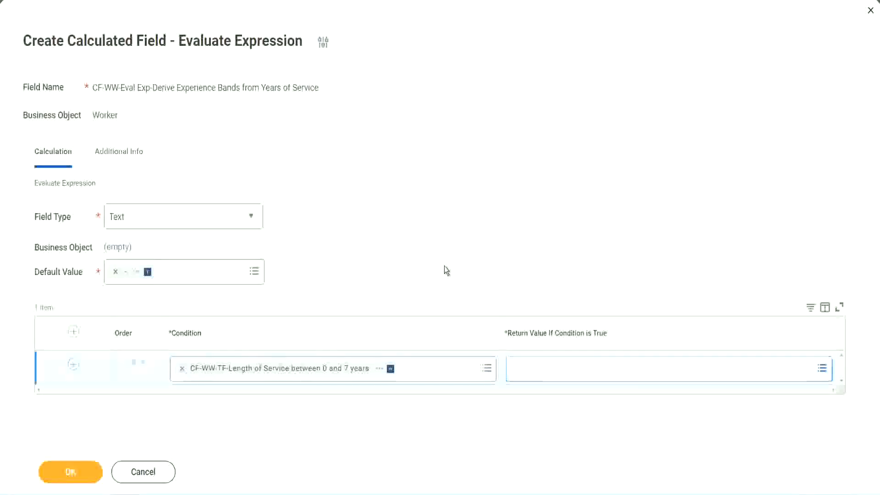
{"action": "left_click", "coordinate": [554, 372]}
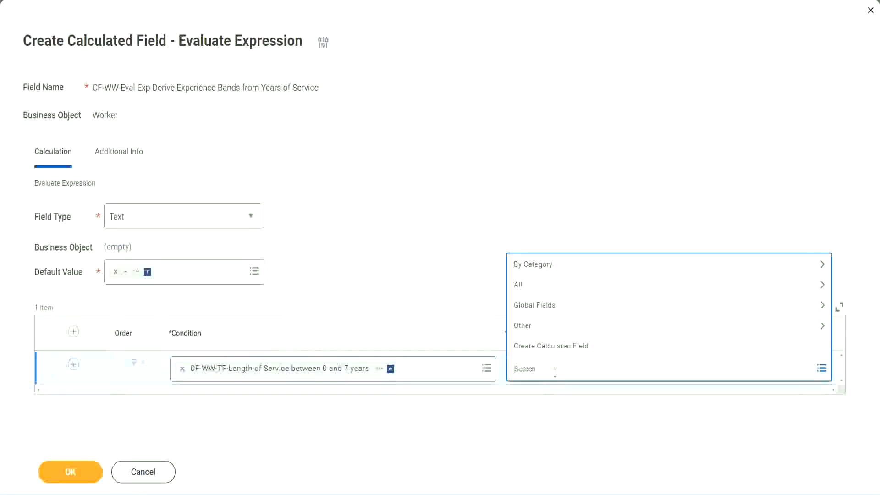
{"action": "left_click", "coordinate": [446, 271]}
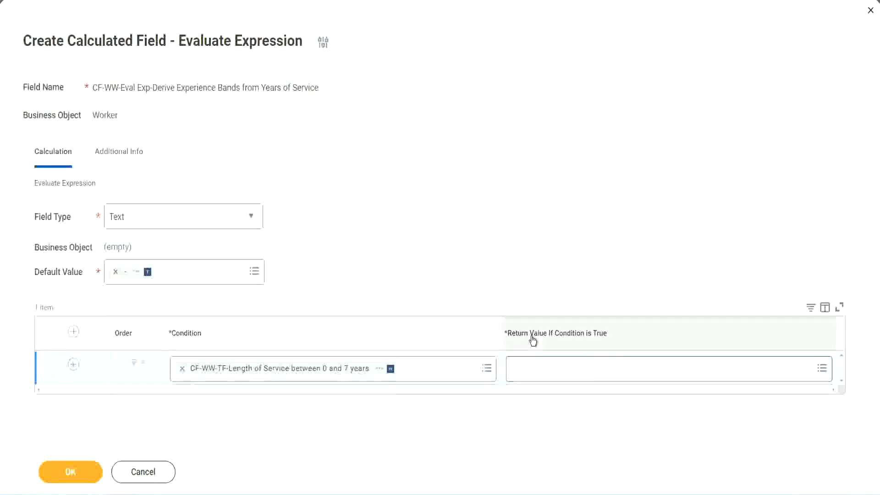
- Start creating a calculated field for the first row's return value and name it "CF-WW-TC-Amateur"
{"action": "left_click", "coordinate": [571, 373]}
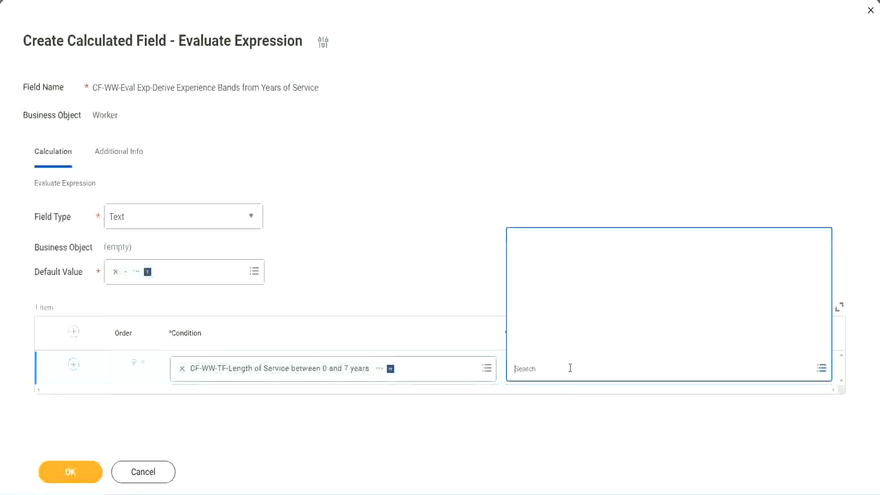
{"action": "left_click", "coordinate": [564, 347]}
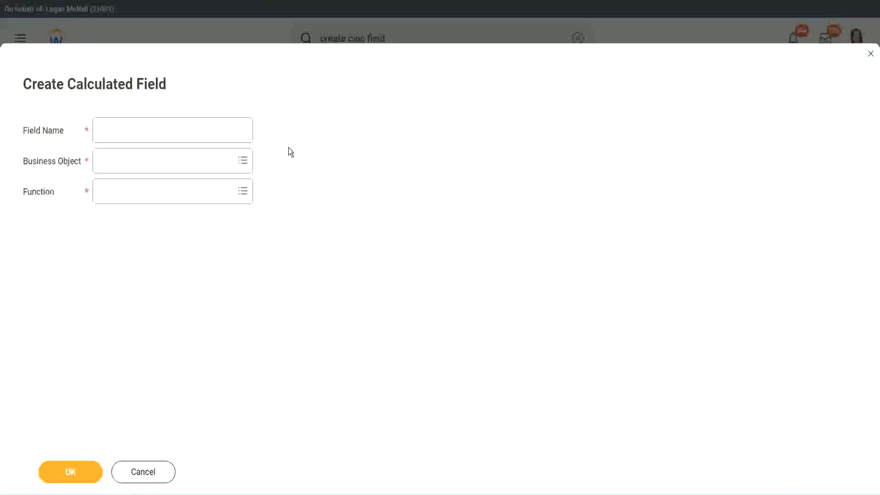
{"action": "left_click", "coordinate": [109, 131]}
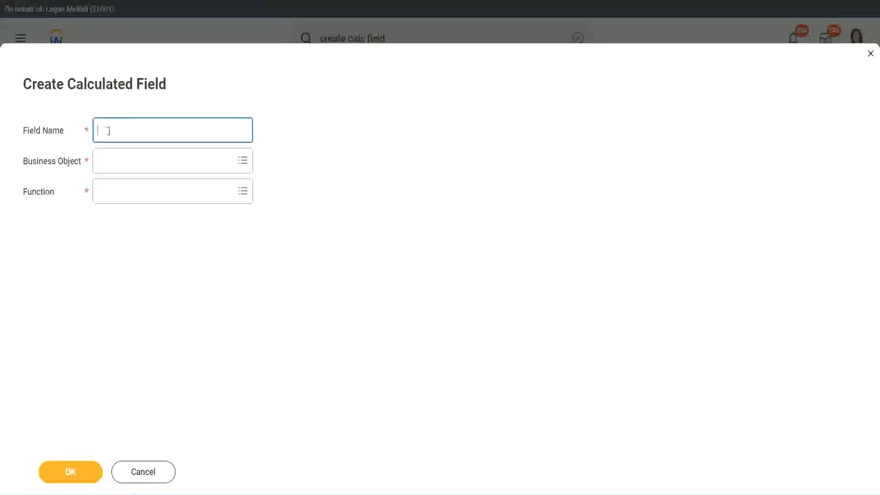
{"action": "type", "text": "CFTC-Amateur"}
{"action": "left_click", "coordinate": [109, 130]}
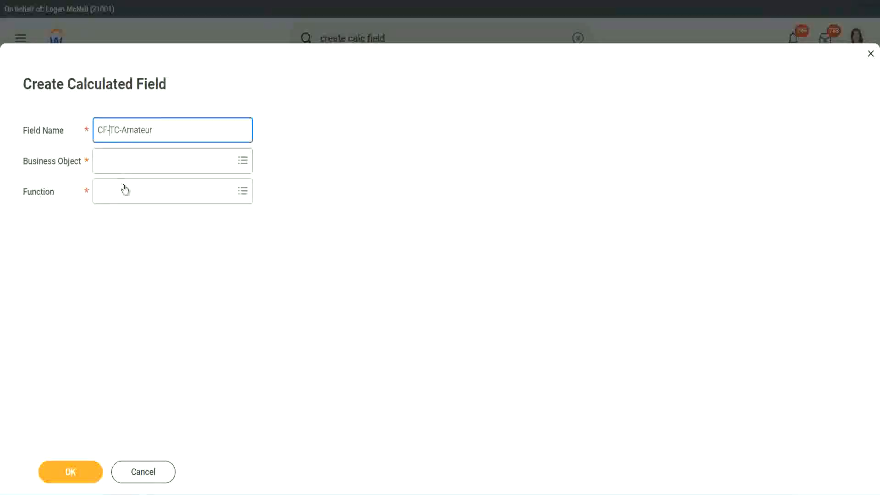
{"action": "type", "text": "WW-"}
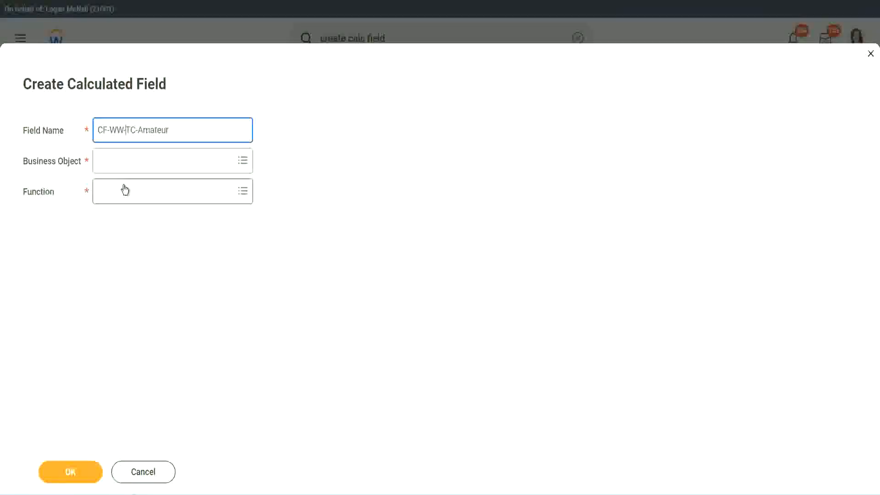
- Set the new calculated field's business object to Global
{"action": "left_click", "coordinate": [125, 161]}
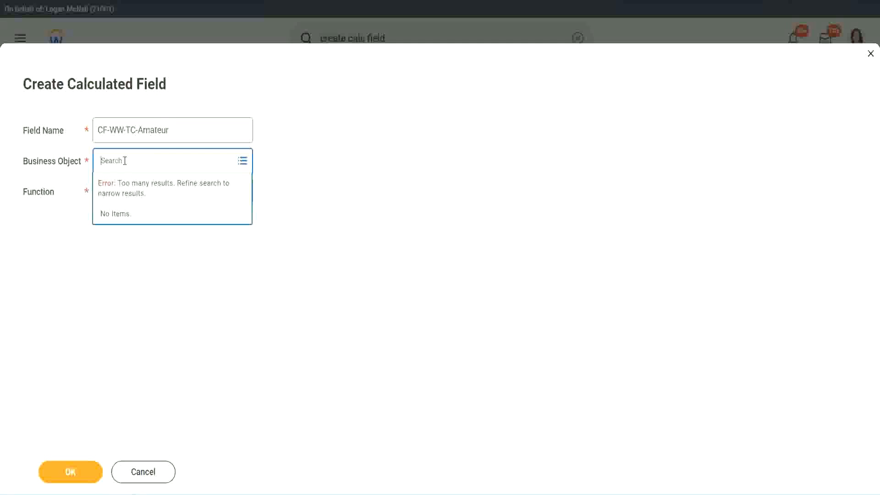
{"action": "type", "text": "worker"}
{"action": "key", "text": "BackSpace"}
{"action": "key", "text": "BackSpace"}
{"action": "key", "text": "BackSpace"}
{"action": "key", "text": "BackSpace"}
{"action": "key", "text": "BackSpace"}
{"action": "key", "text": "BackSpace"}
{"action": "type", "text": "global"}
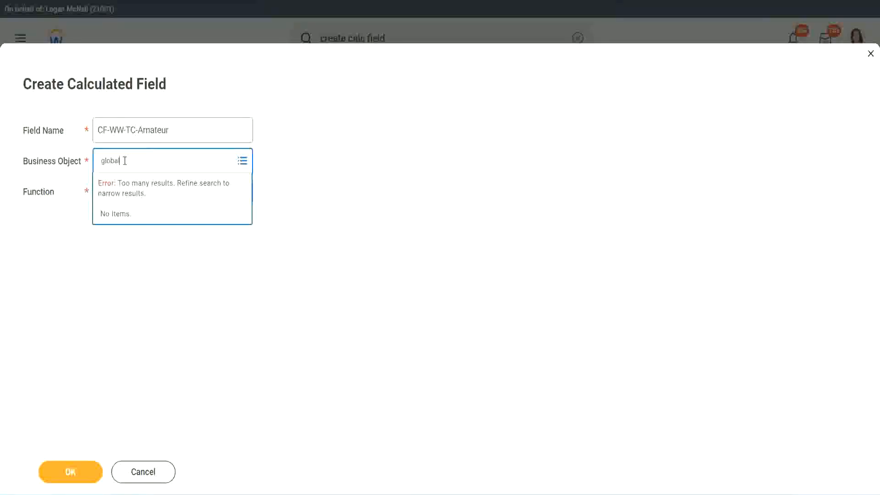
{"action": "key", "text": "Return"}
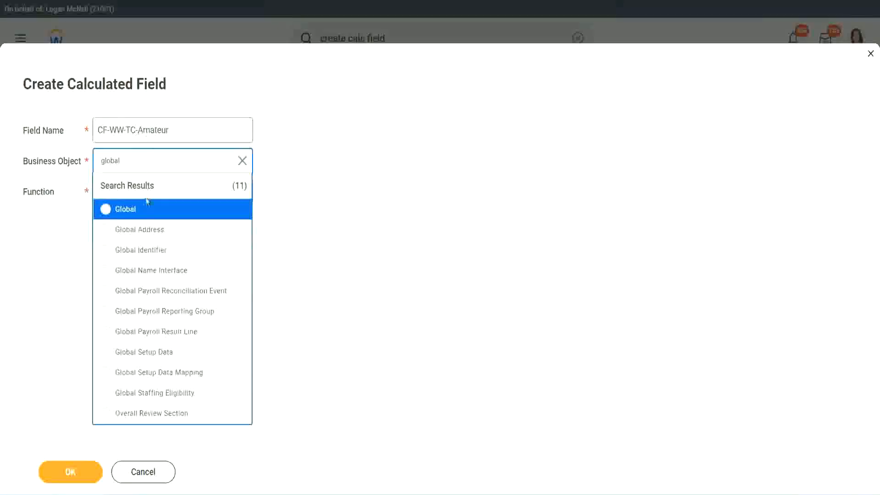
{"action": "left_click", "coordinate": [138, 215]}
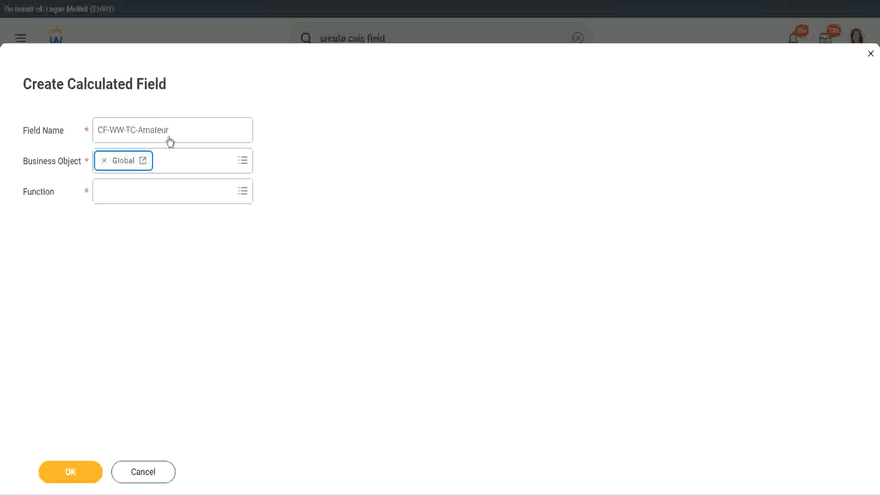
- Copy the word "Amateur" from the new calculated field's name
{"action": "triple_click", "coordinate": [227, 124]}
{"action": "left_click", "coordinate": [193, 131]}
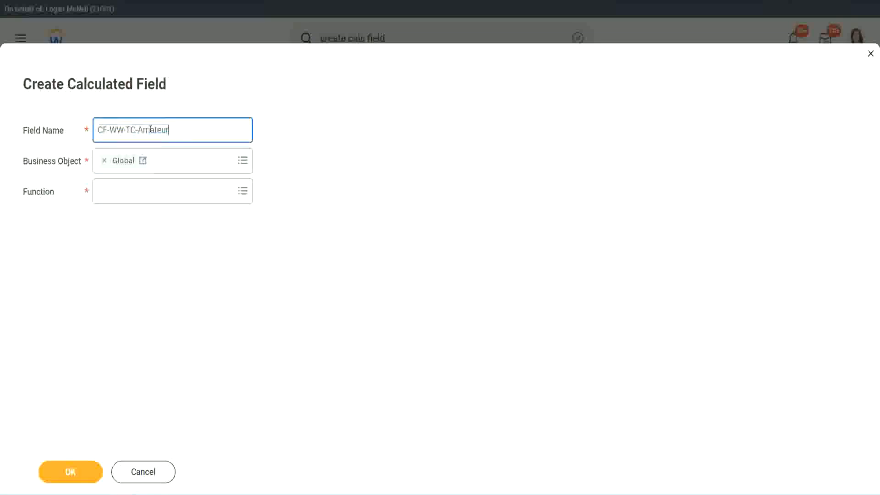
{"action": "double_click", "coordinate": [151, 129]}
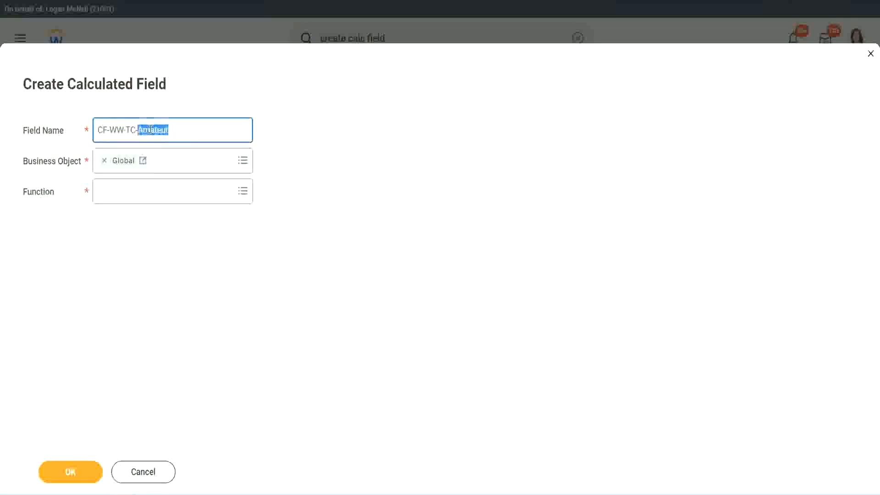
{"action": "left_click", "coordinate": [183, 128]}
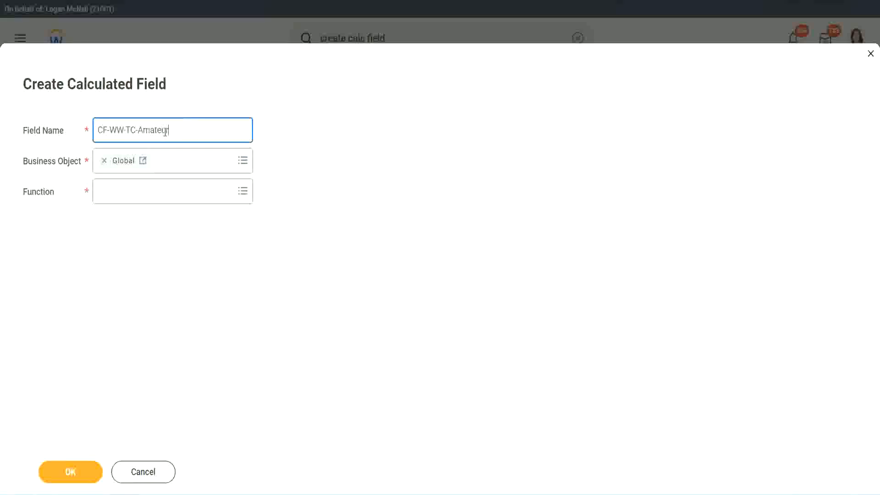
{"action": "double_click", "coordinate": [165, 132]}
{"action": "key", "text": "ctrl+c"}
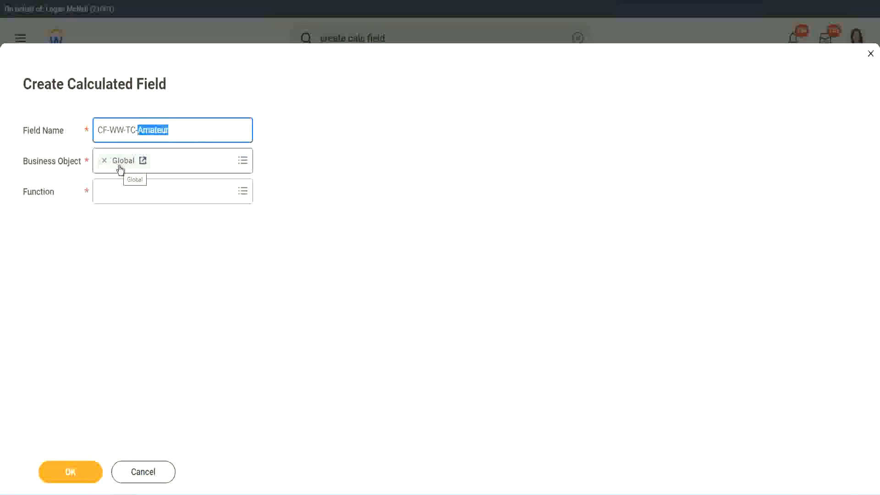
- Choose Text Constant as the new field's function and continue to its calculation settings
{"action": "left_click", "coordinate": [122, 191]}
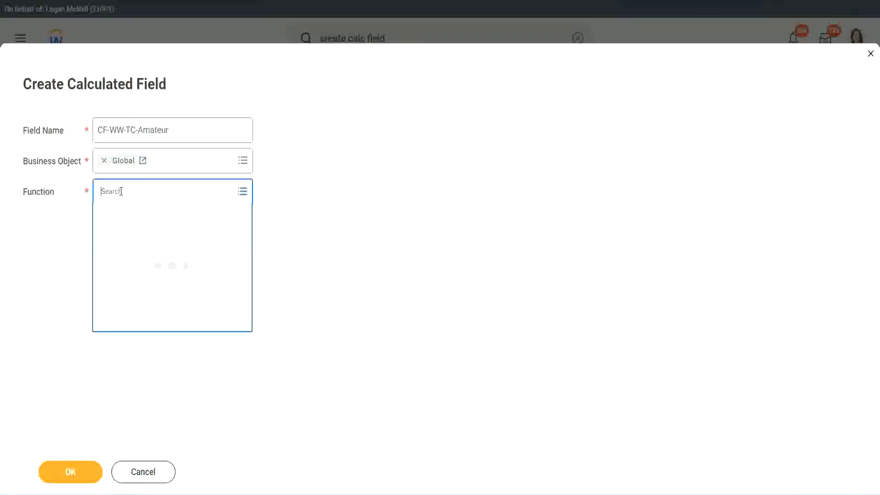
{"action": "type", "text": "text const"}
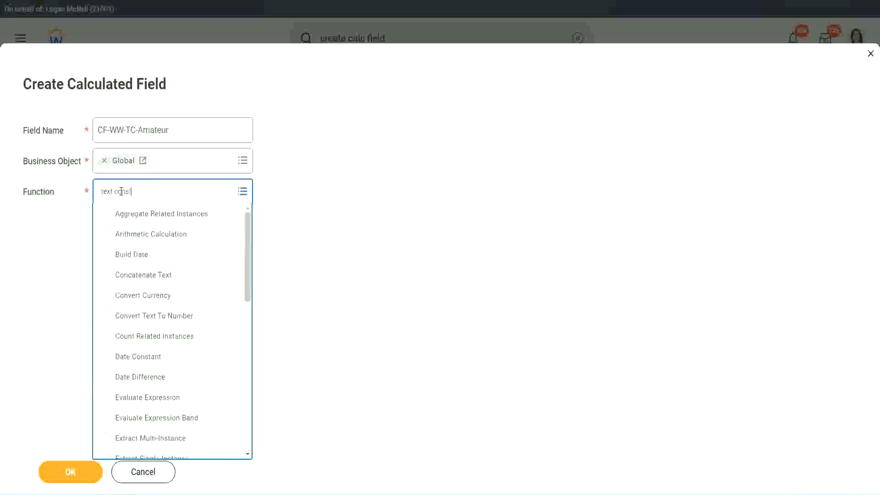
{"action": "key", "text": "Return"}
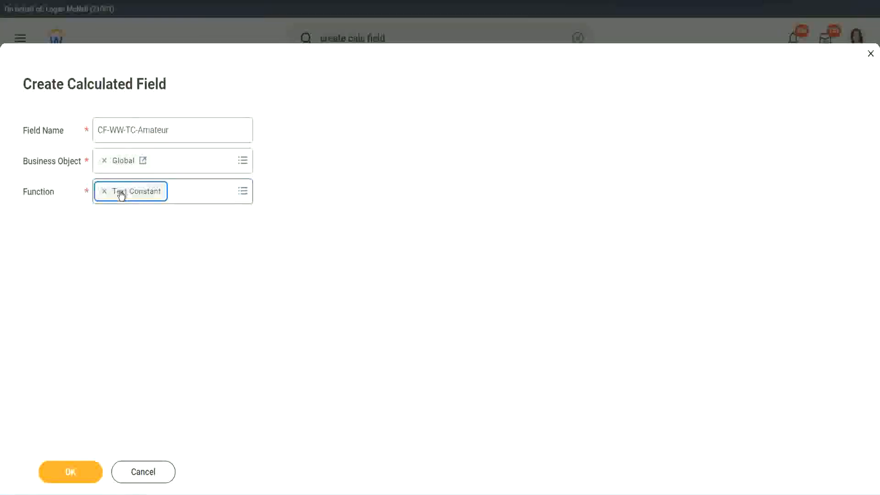
{"action": "left_click", "coordinate": [73, 477]}
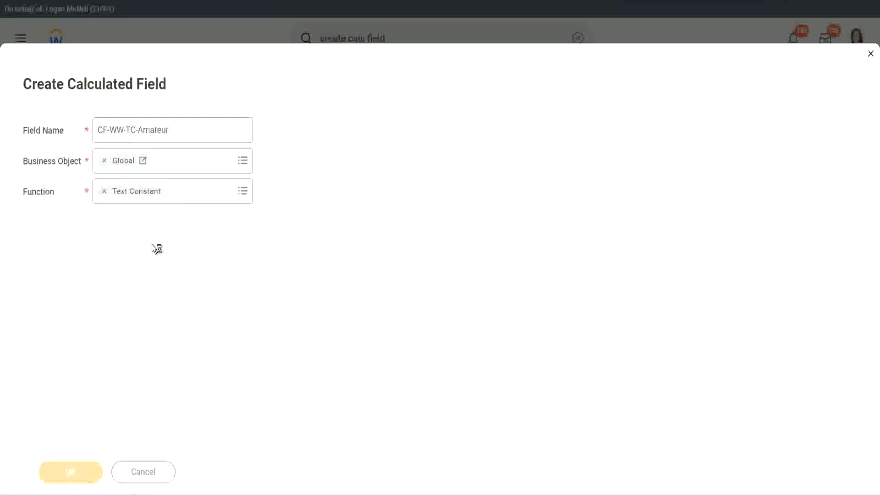
- Set the text constant to "Amateur" and save the field as the first row's return value
{"action": "left_click", "coordinate": [145, 260]}
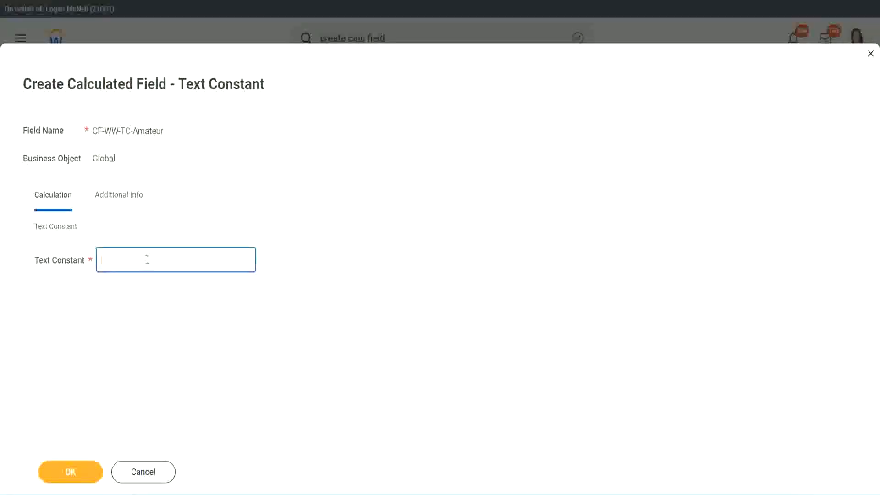
{"action": "key", "text": "ctrl+v"}
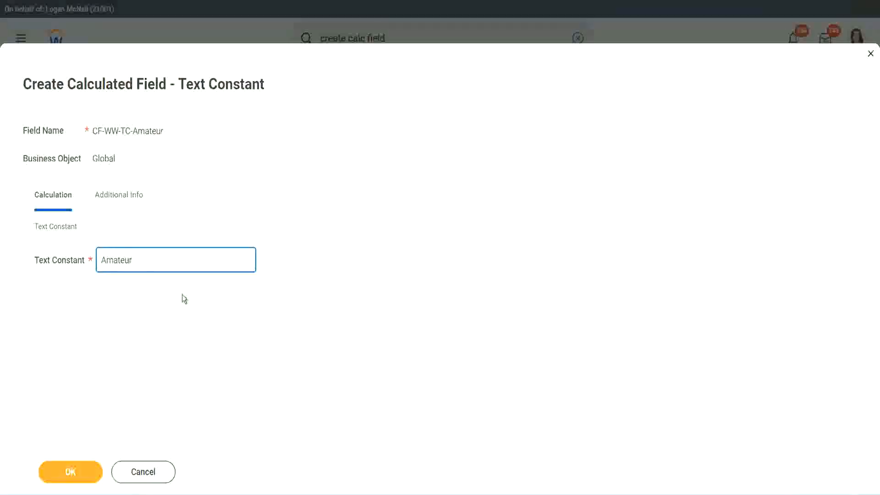
{"action": "left_click", "coordinate": [70, 472]}
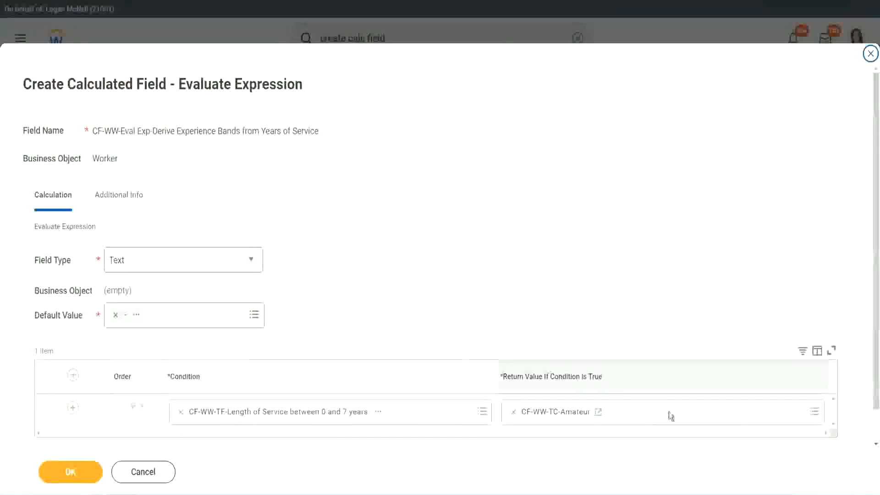
- Copy the name of the first row's return value, CF-WW-TC-Amateur, as text
{"action": "right_click", "coordinate": [548, 414]}
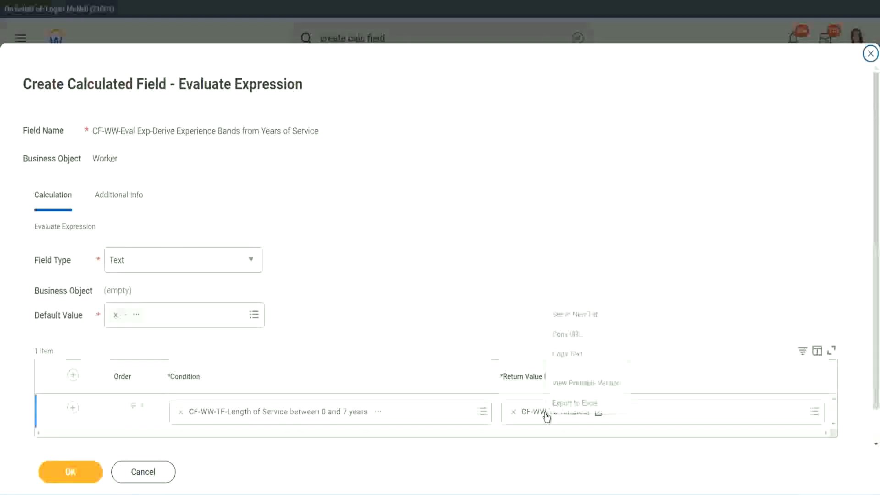
{"action": "left_click", "coordinate": [577, 356]}
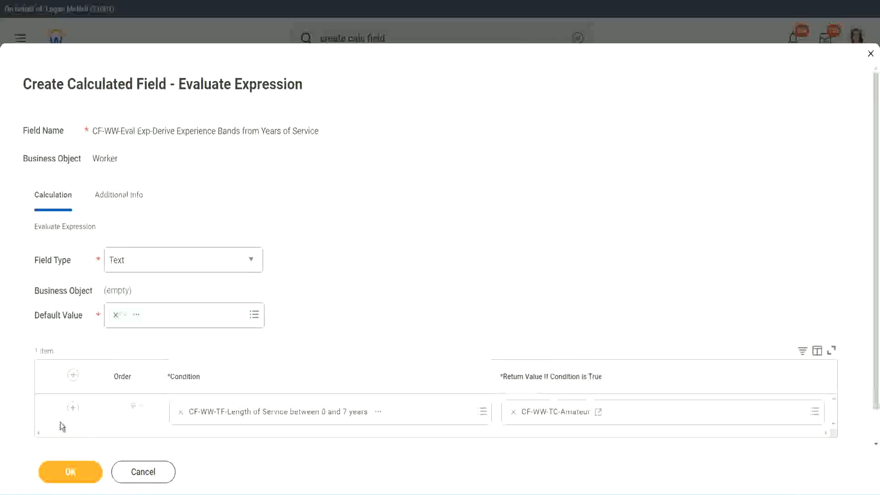
- Add three more condition rows below the 0 to 7 years condition
{"action": "left_click", "coordinate": [72, 408]}
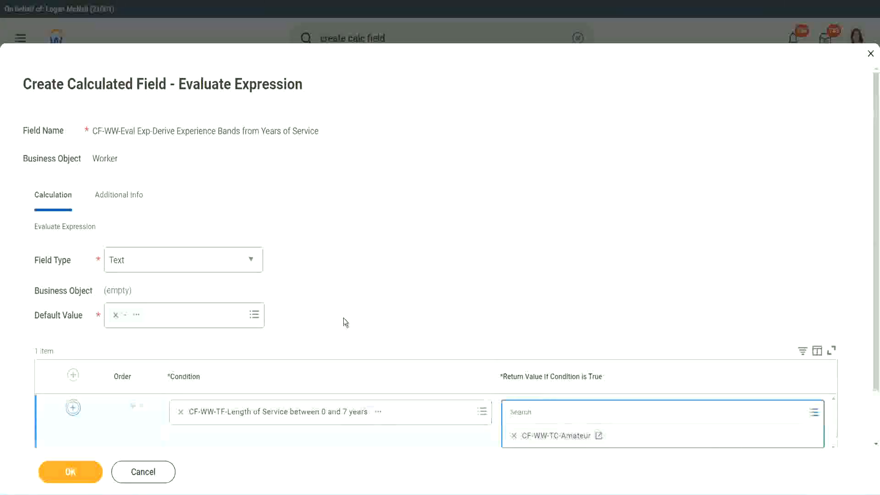
{"action": "left_click", "coordinate": [73, 408]}
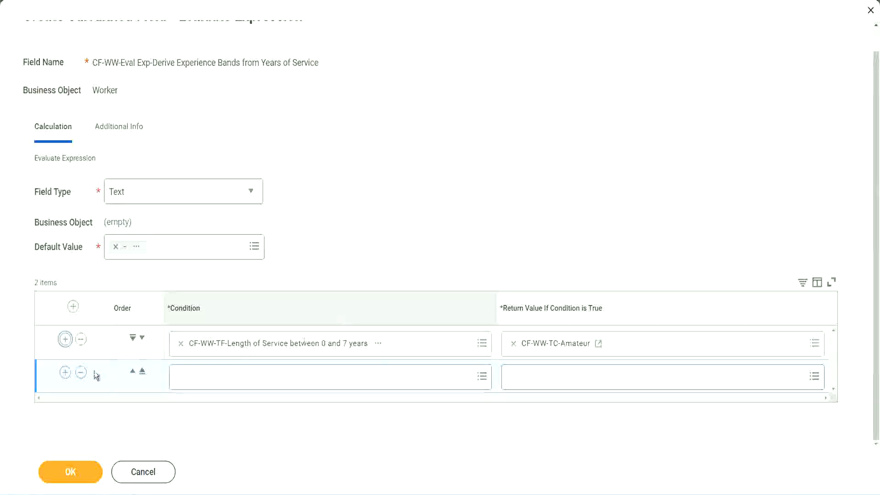
{"action": "left_click", "coordinate": [65, 372]}
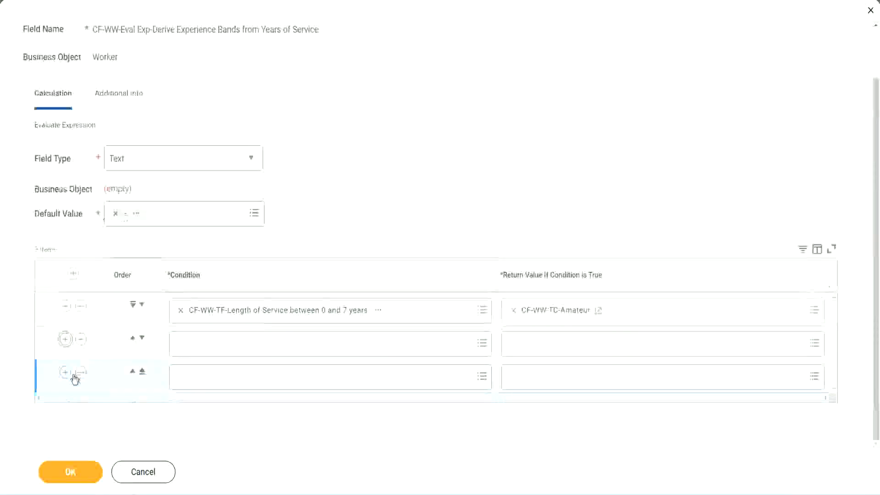
- Search for "cf-ww-tf" and set the second row's condition to CF-WW-TF-Length of Service between 8 and 15 years
{"action": "left_click", "coordinate": [216, 343]}
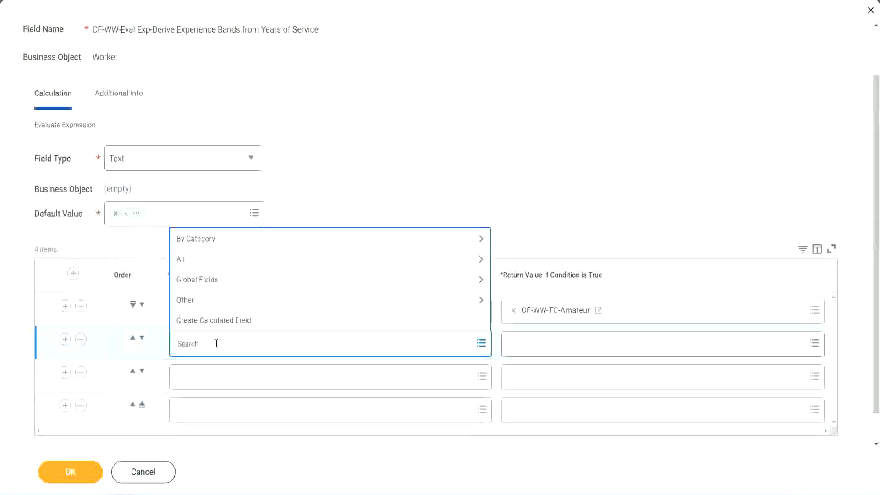
{"action": "type", "text": "cf-ww"}
{"action": "type", "text": "-tc"}
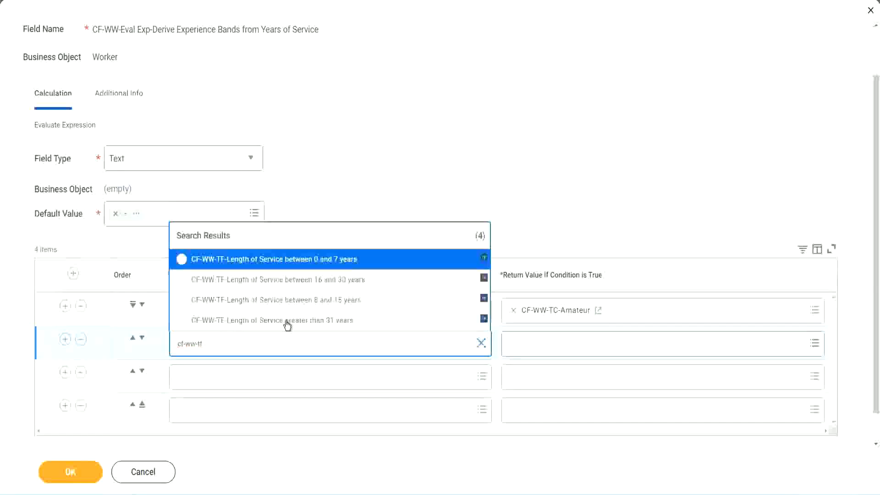
{"action": "left_click", "coordinate": [340, 300]}
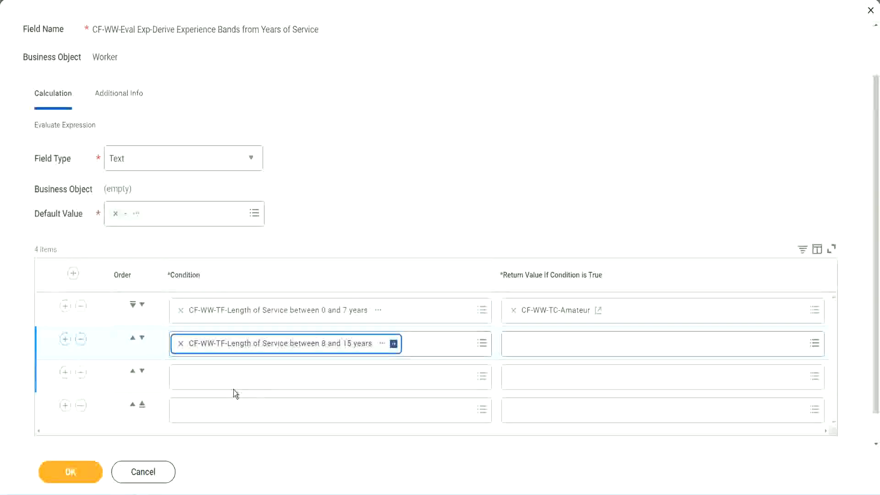
- Search for "cf-ww-tf" and set the third row's condition to CF-WW-TF-Length of Service between 16 and 30 years
{"action": "left_click", "coordinate": [222, 376]}
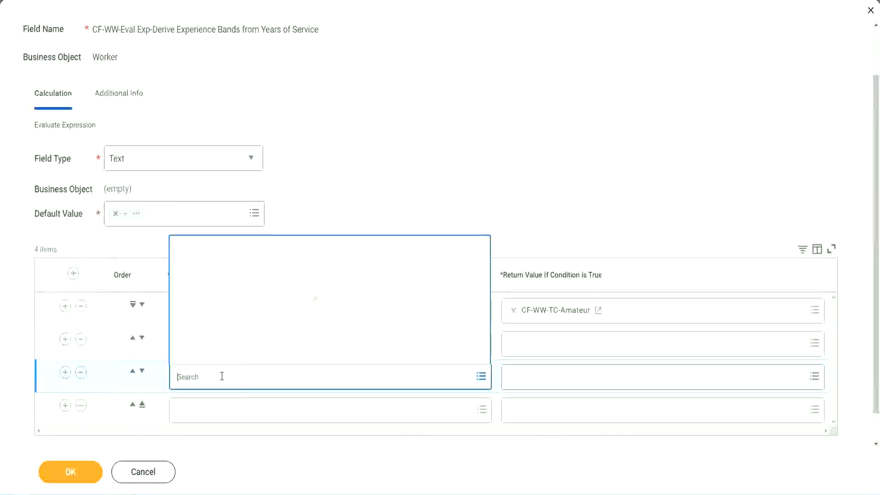
{"action": "type", "text": "cf-ww"}
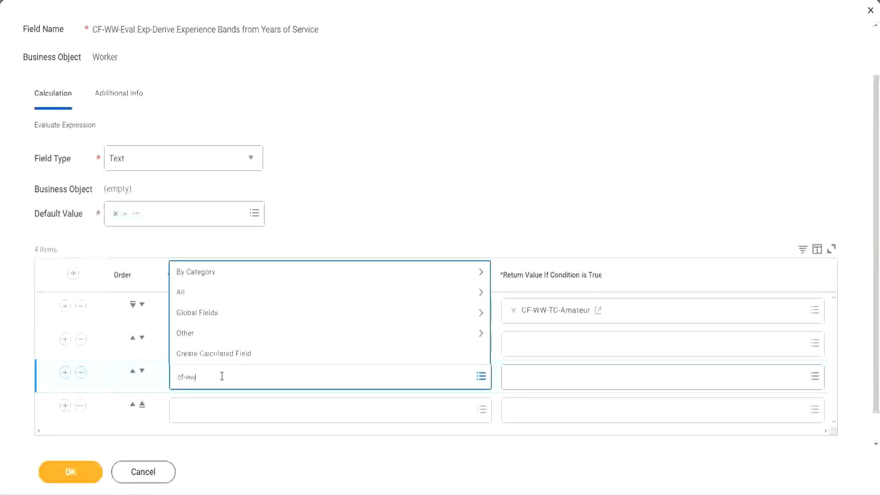
{"action": "type", "text": "-tf"}
{"action": "key", "text": "Return"}
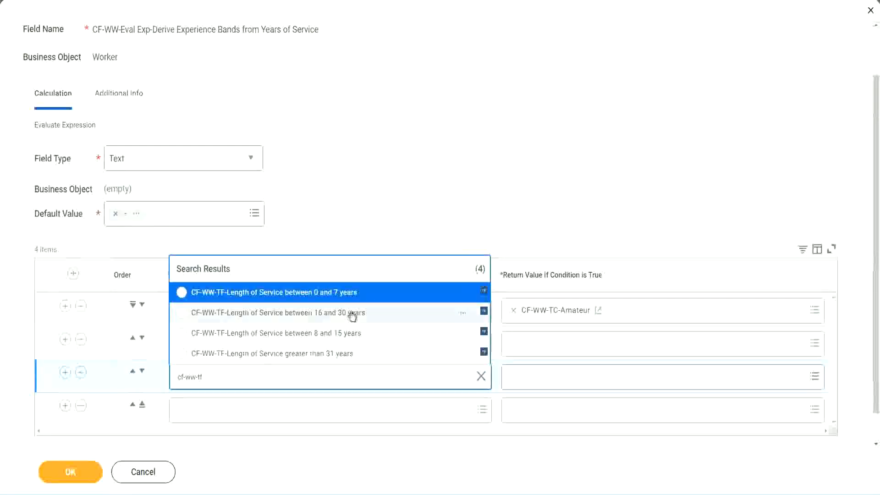
{"action": "left_click", "coordinate": [353, 316]}
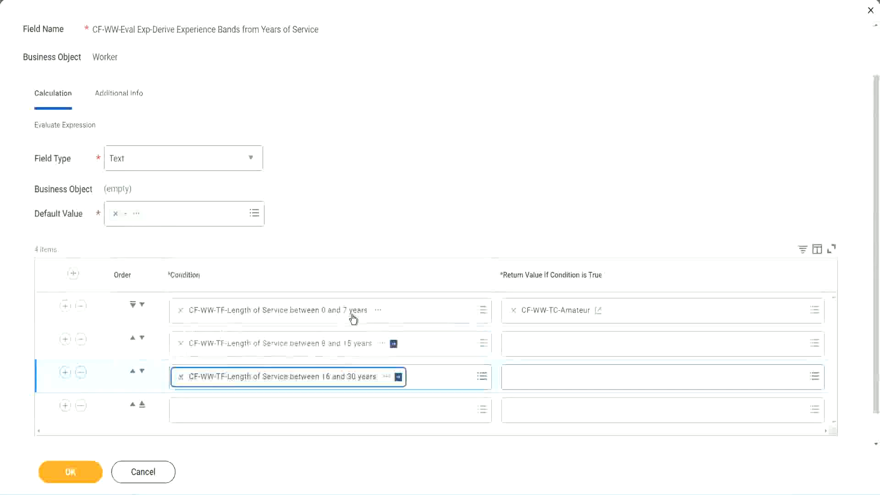
- Set the fourth row's condition to CF-WW-TF-Length of Service greater than 31 years
{"action": "left_click", "coordinate": [209, 416]}
{"action": "type", "text": "c"}
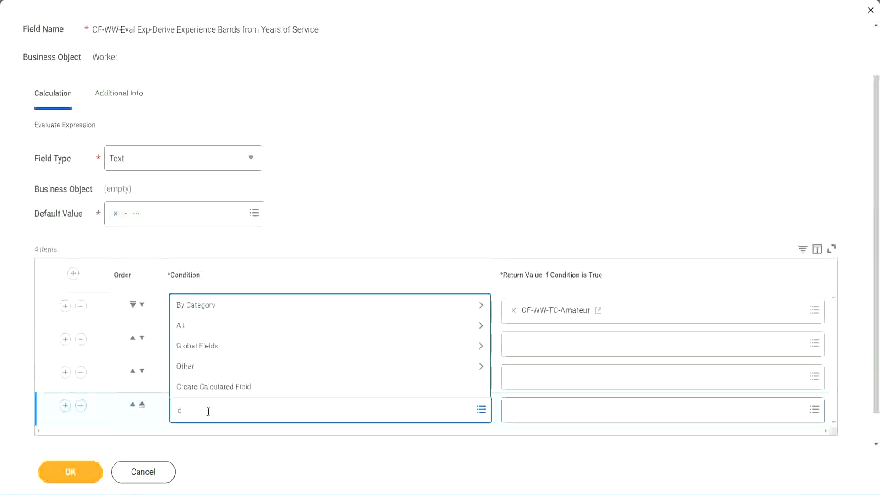
{"action": "type", "text": "f-ww"}
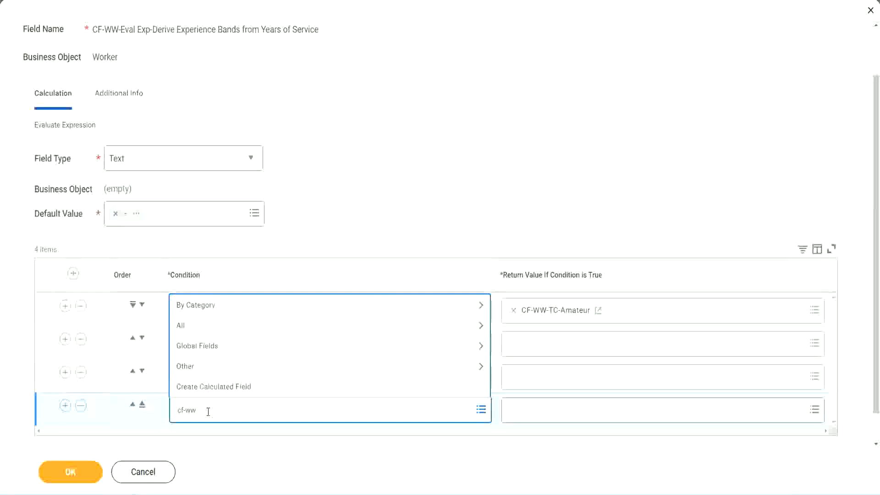
{"action": "type", "text": " tf 31"}
{"action": "key", "text": "Return"}
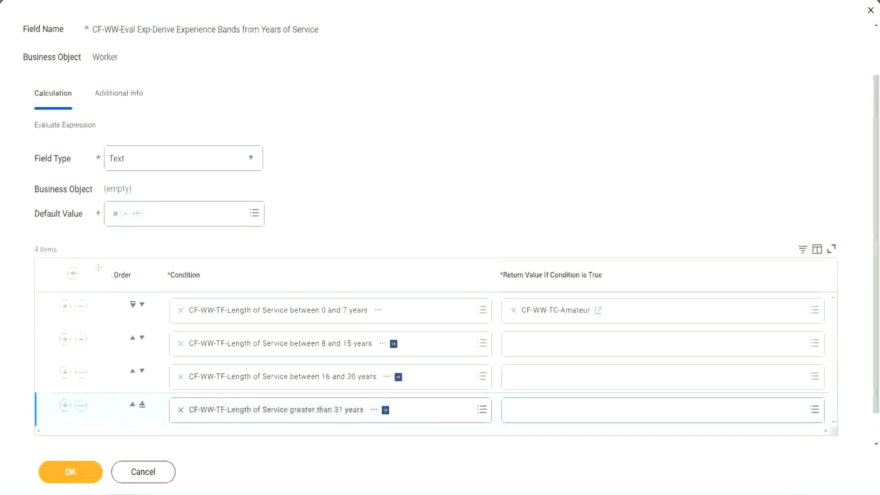
- Try out the evaluation order by moving the 8 to 15 years condition above and below the 0 to 7 years condition
{"action": "left_click_drag", "start_coordinate": [99, 268], "coordinate": [98, 362]}
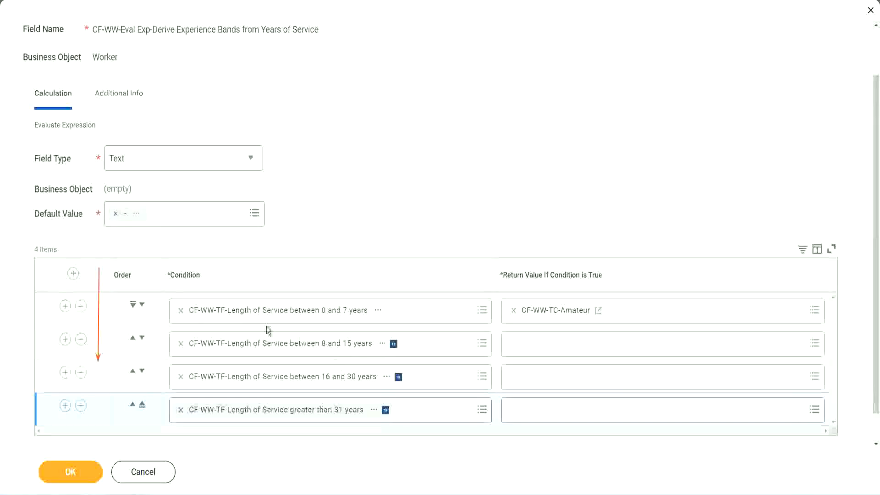
{"action": "left_click", "coordinate": [133, 340]}
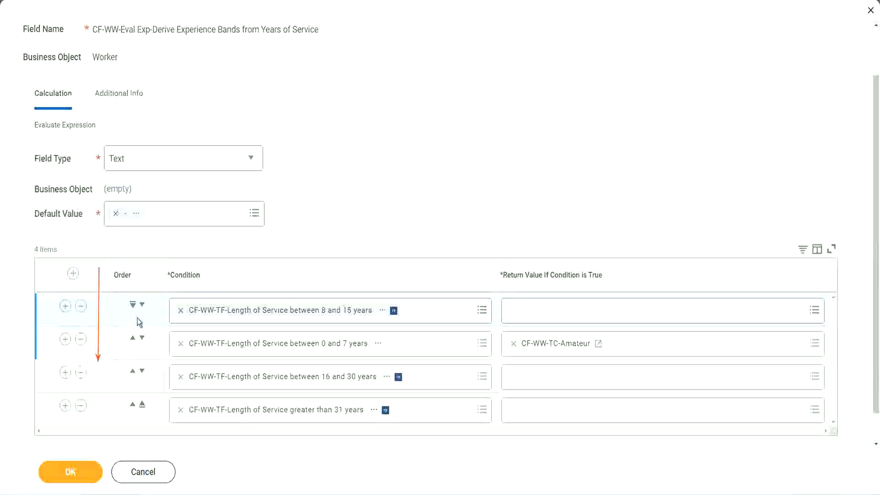
{"action": "left_click", "coordinate": [142, 305]}
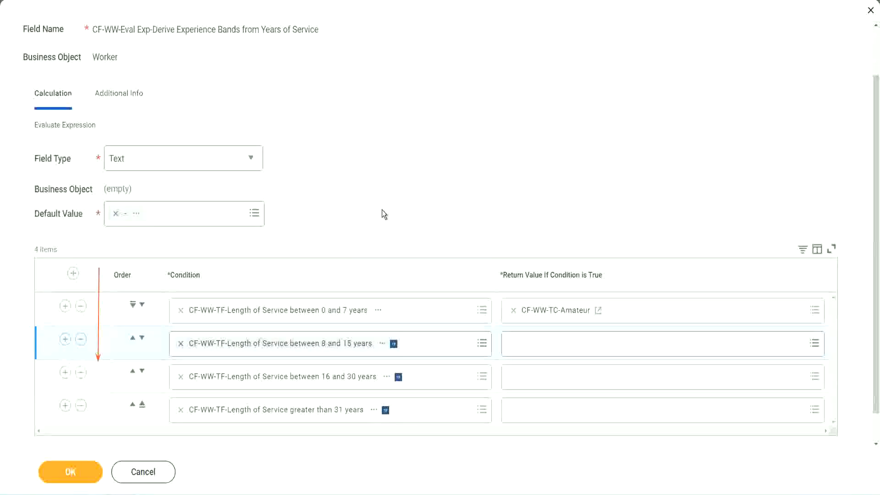
{"action": "left_click", "coordinate": [132, 339]}
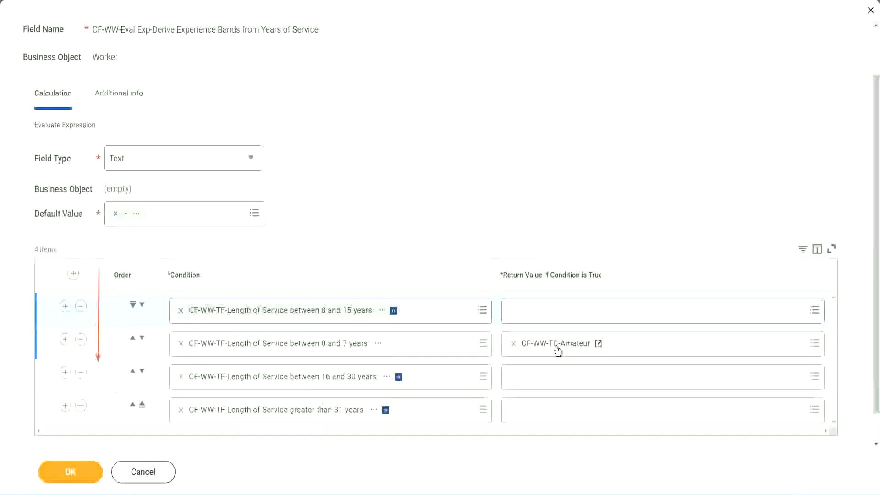
- Copy the name CF-WW-TC-Amateur and start creating a calculated field as the return value of the 8 to 15 years condition
{"action": "right_click", "coordinate": [558, 351]}
{"action": "left_click", "coordinate": [579, 395]}
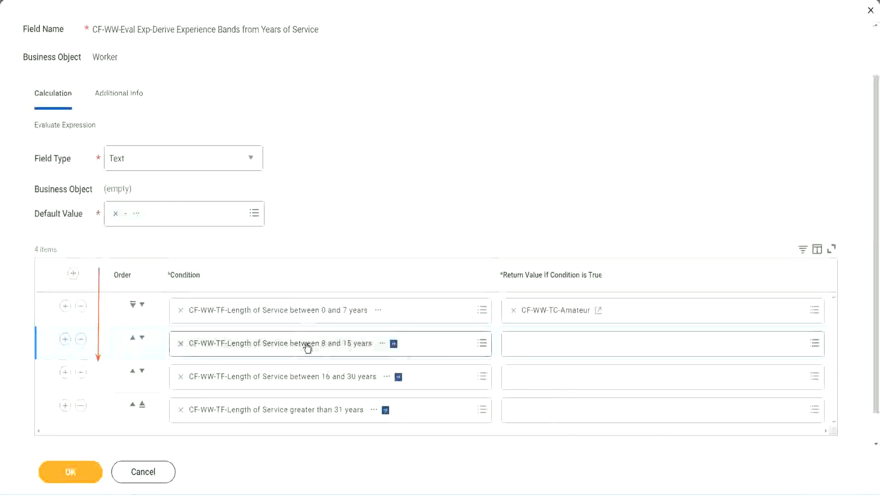
{"action": "left_click", "coordinate": [517, 344]}
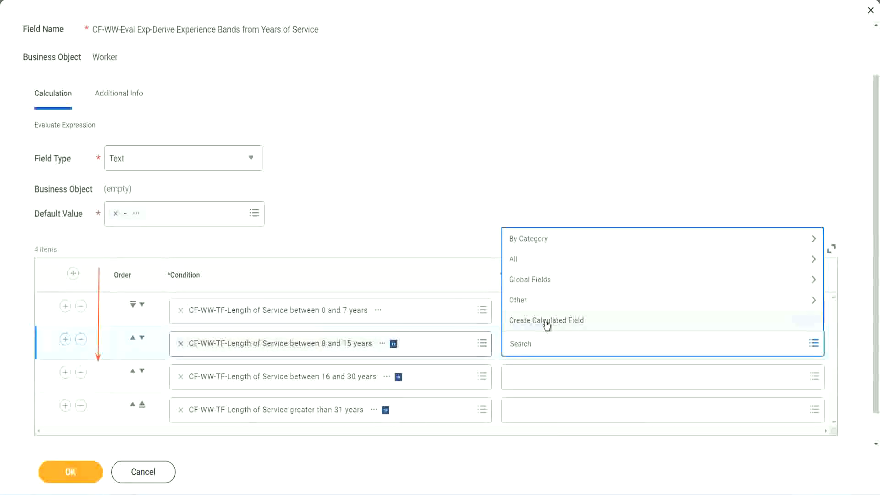
{"action": "left_click", "coordinate": [547, 321]}
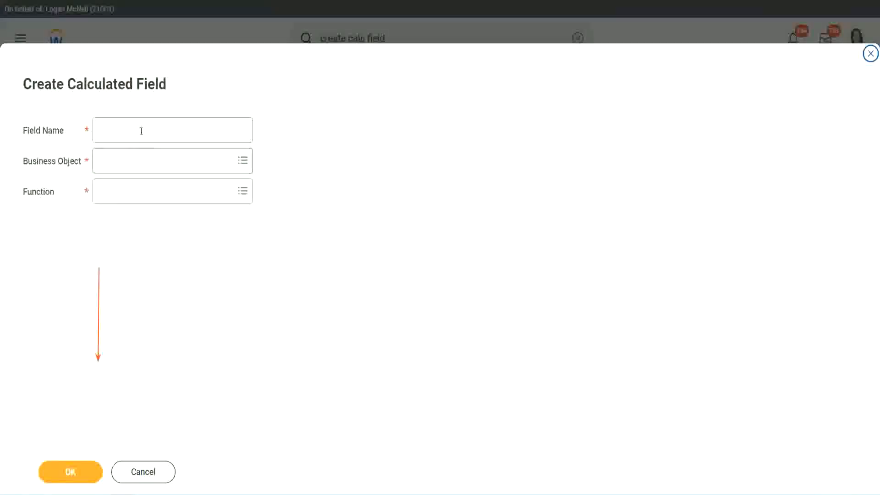
- Name the new field CF-WW-TC-Experienced, with business object Global and function Text Constant, and continue to its calculation settings
{"action": "left_click", "coordinate": [140, 131]}
{"action": "type", "text": "CF-WW-TC-Amateur"}
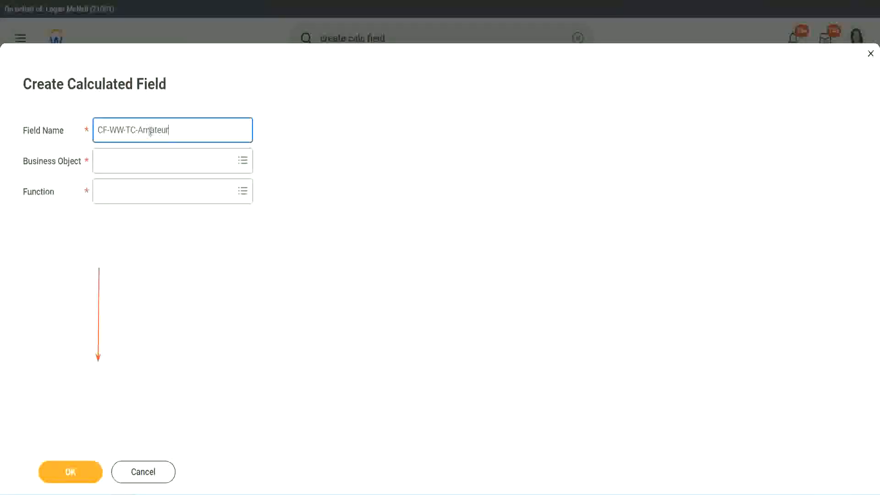
{"action": "double_click", "coordinate": [151, 131]}
{"action": "type", "text": "Expe"}
{"action": "type", "text": "rienced"}
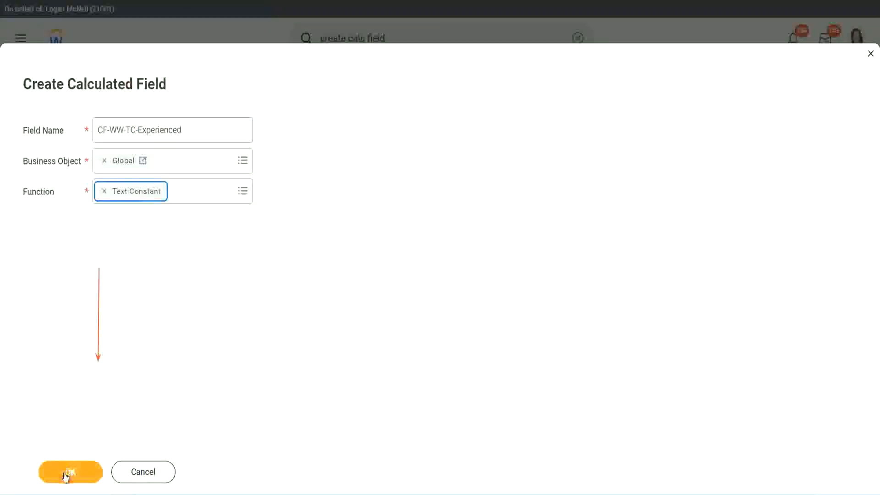
{"action": "left_click", "coordinate": [69, 472]}
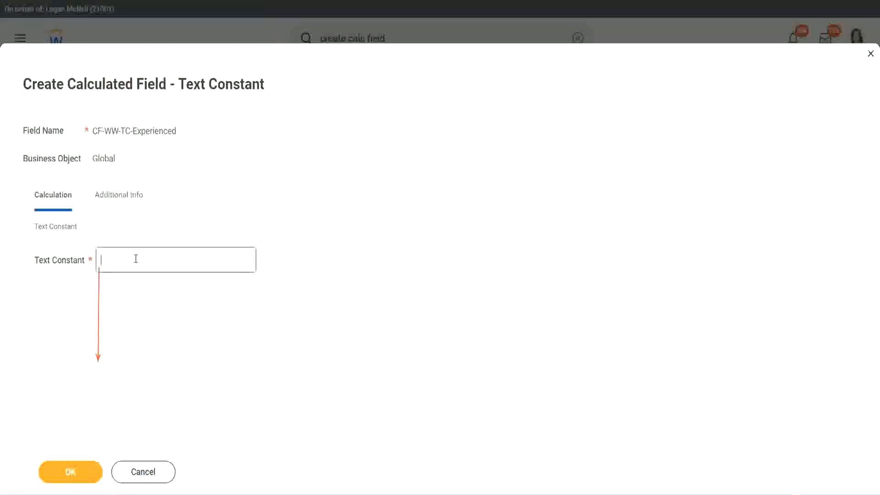
- Set the text constant to "Experienced" and save the field as the second row's return value
{"action": "left_click", "coordinate": [134, 261]}
{"action": "type", "text": "Experienced"}
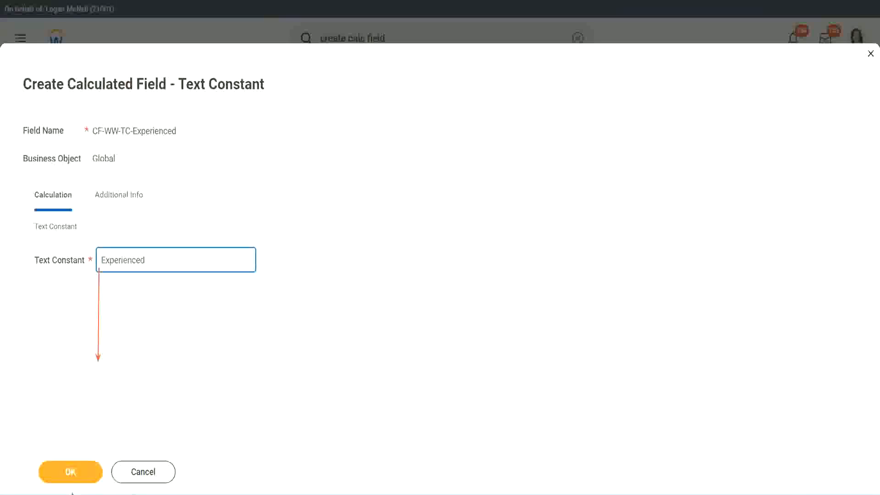
{"action": "left_click", "coordinate": [73, 470]}
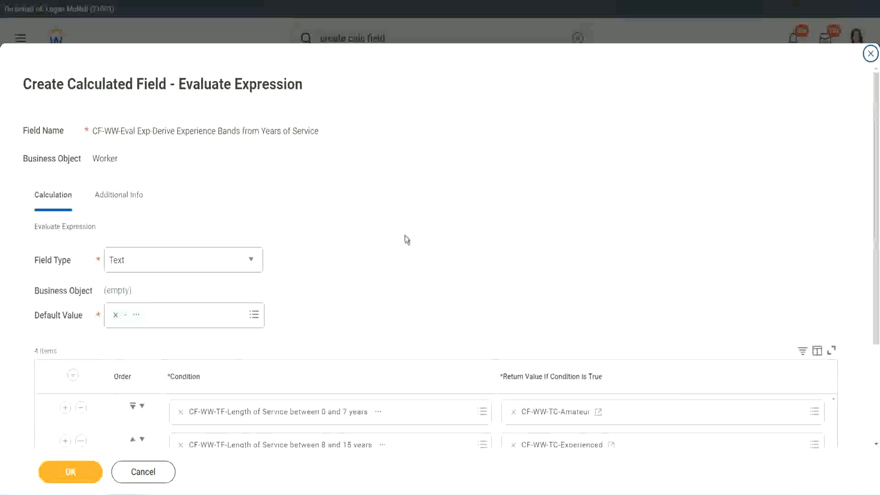
- Start creating a calculated field as the return value for 16 to 30 years, pasting CF-WW-TC-Amateur as its starting name
{"action": "scroll", "coordinate": [406, 235], "scroll_direction": "down", "scroll_amount": 2}
{"action": "scroll", "coordinate": [406, 239], "scroll_direction": "down", "scroll_amount": 1}
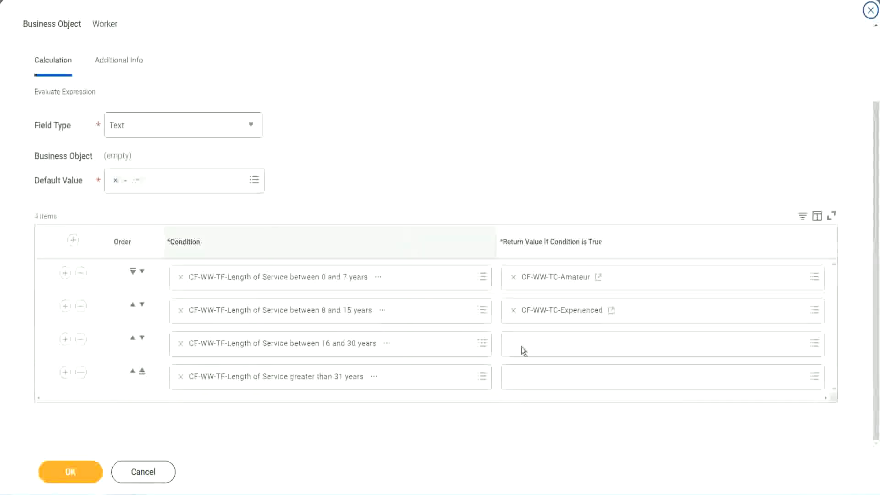
{"action": "left_click", "coordinate": [548, 344]}
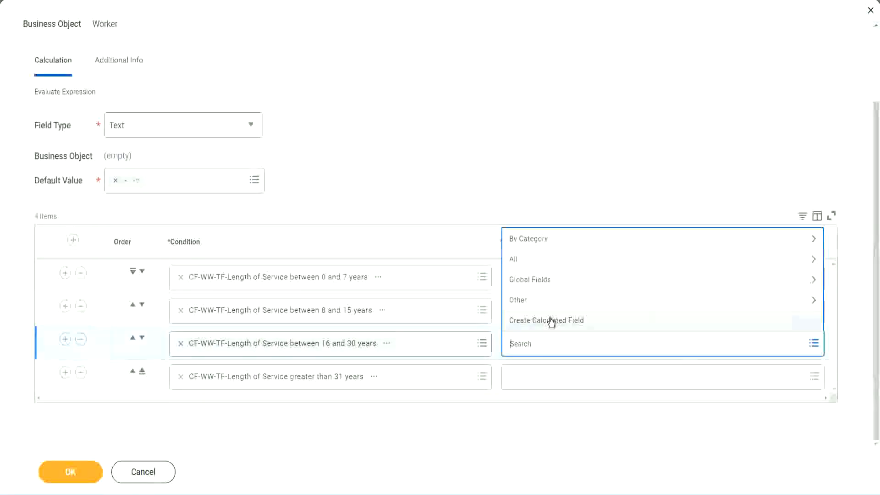
{"action": "left_click", "coordinate": [551, 321]}
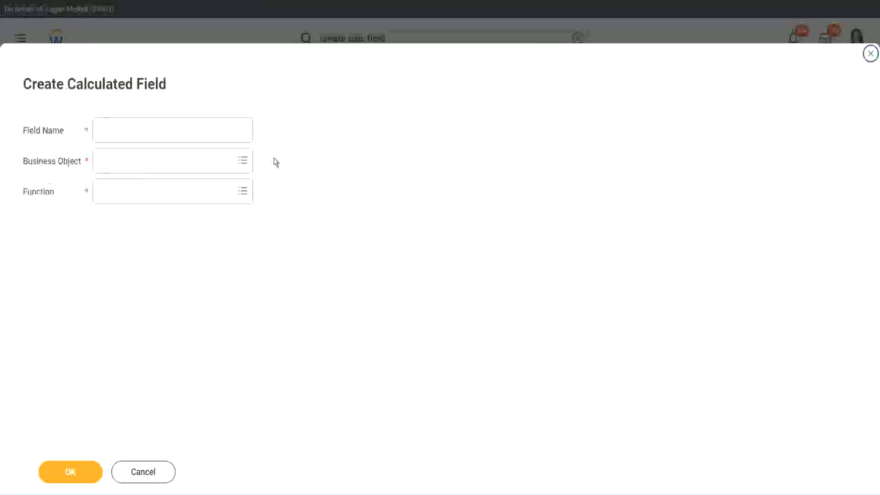
{"action": "left_click", "coordinate": [186, 131]}
{"action": "type", "text": "CF WW TC Annualized"}
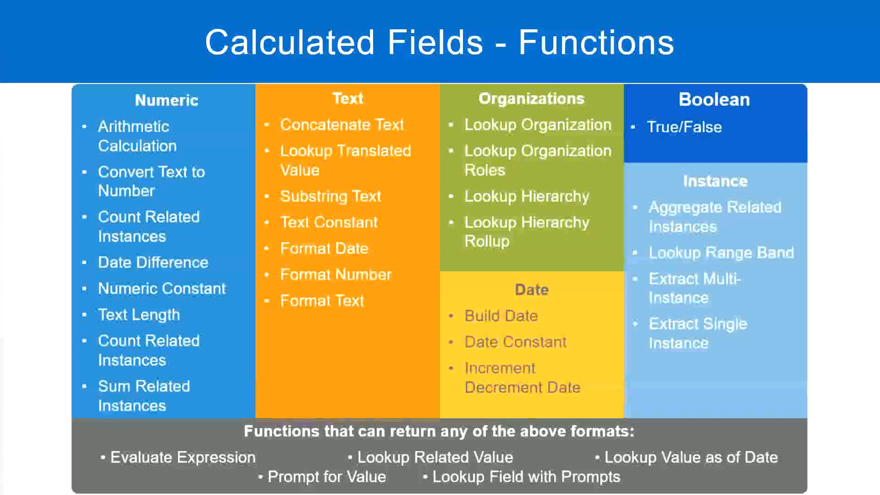
{"action": "key", "text": "alt+Tab"}
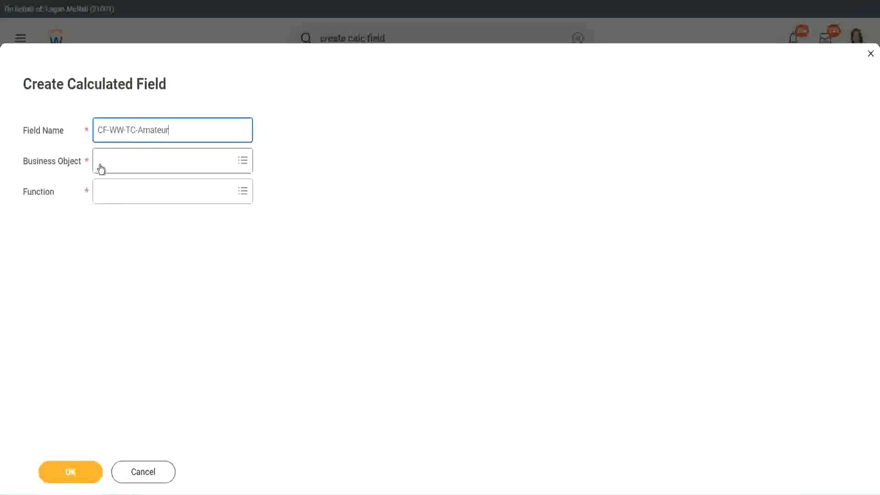
- Search for "global" and set the new field's business object to Global
{"action": "left_click", "coordinate": [101, 161]}
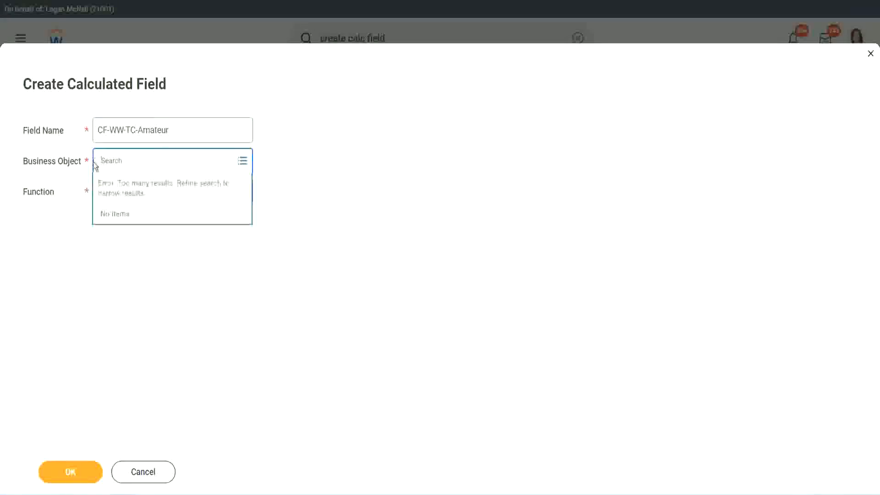
{"action": "type", "text": "global"}
{"action": "key", "text": "Return"}
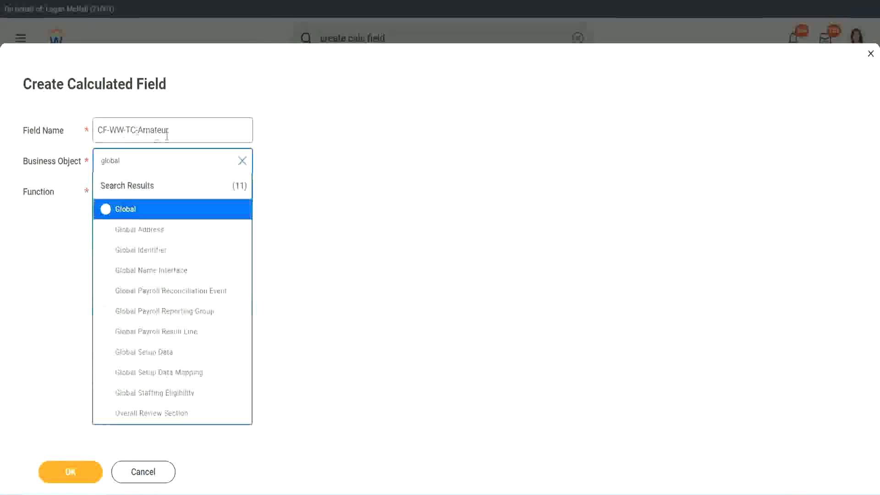
{"action": "left_click", "coordinate": [124, 211]}
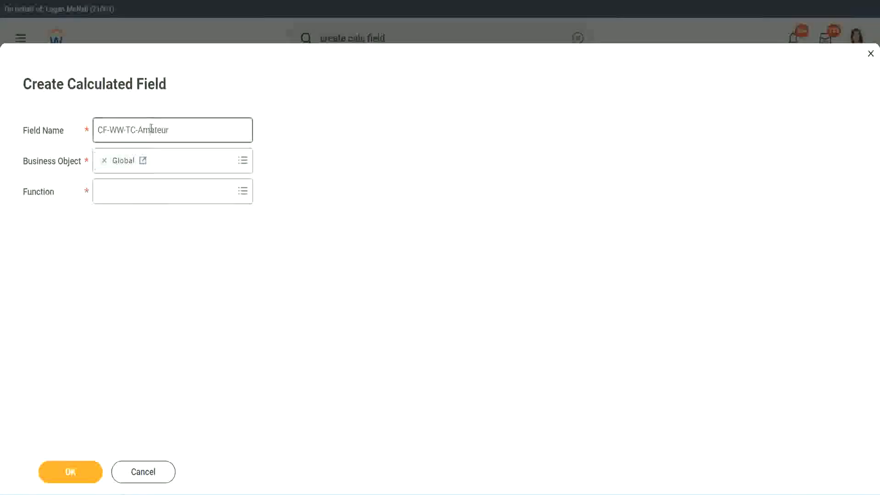
- Rename the new field CF-WW-TC-Senior, set its function to Text Constant, and continue to its calculation settings
{"action": "double_click", "coordinate": [161, 129]}
{"action": "type", "text": "Senior"}
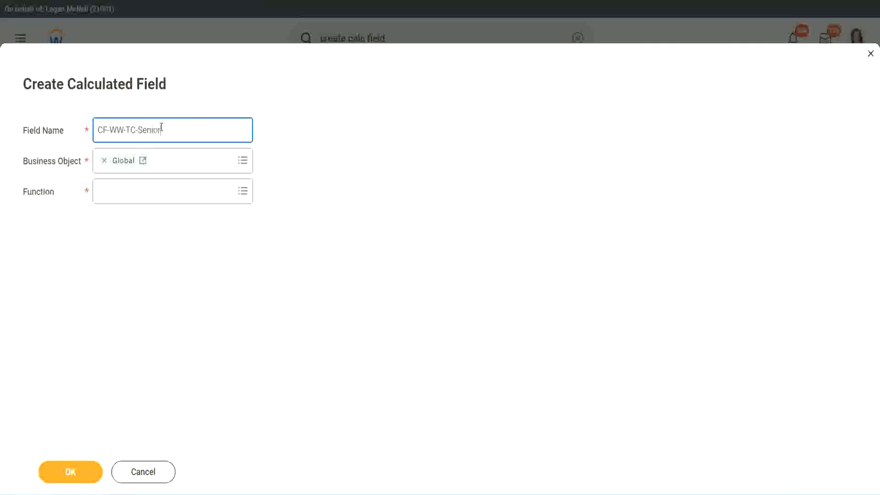
{"action": "left_click", "coordinate": [141, 199]}
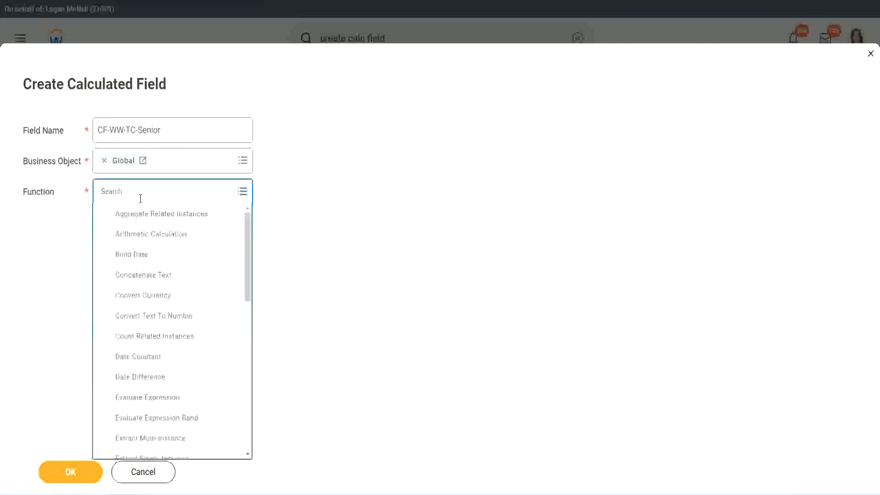
{"action": "type", "text": "tc"}
{"action": "key", "text": "Return"}
{"action": "left_click", "coordinate": [137, 240]}
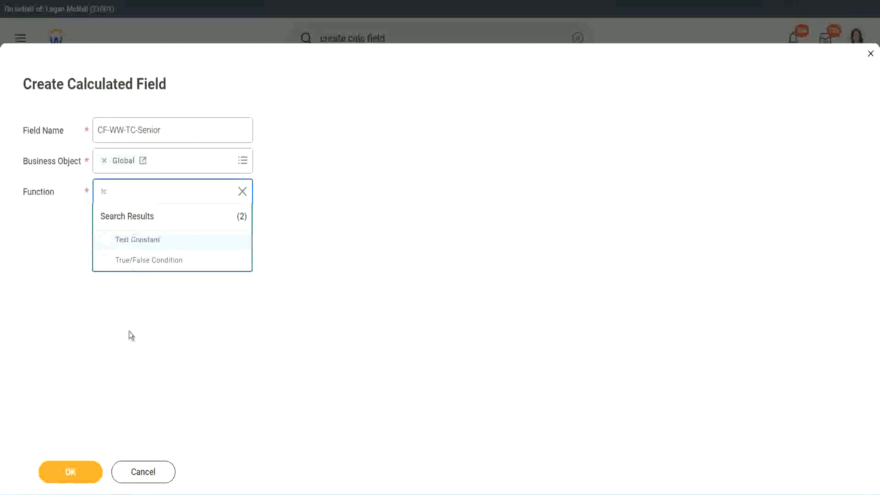
{"action": "left_click", "coordinate": [77, 476]}
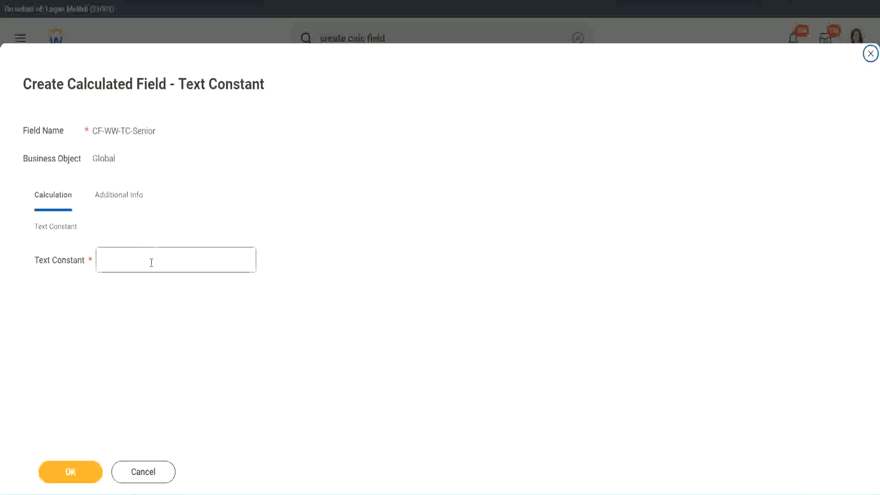
- Set the text constant to "Senior" and save the field as the return value for 16 to 30 years
{"action": "left_click", "coordinate": [148, 258]}
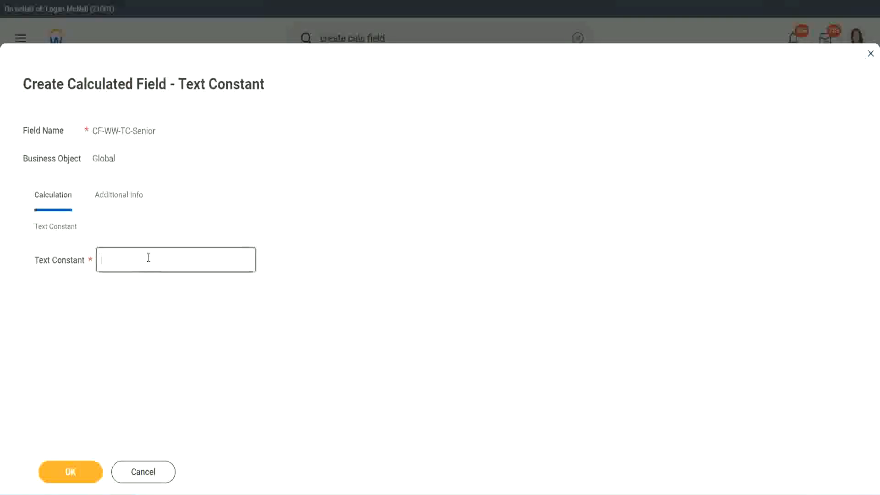
{"action": "type", "text": "Senior"}
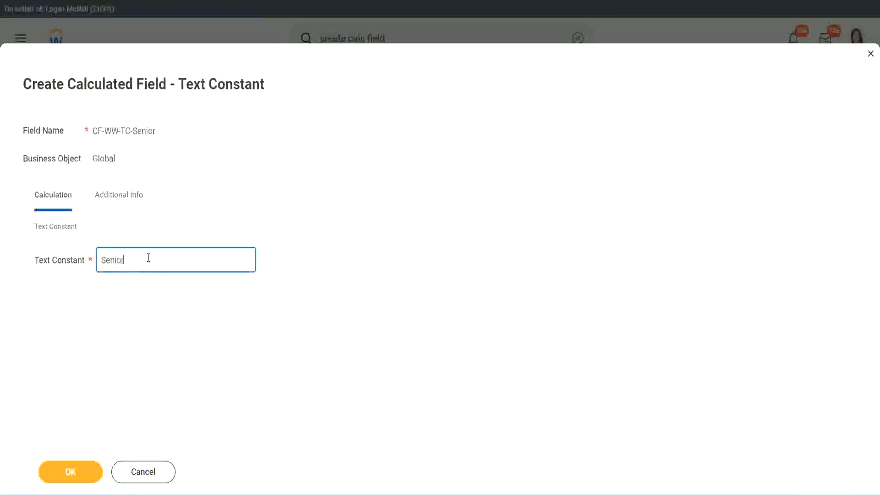
{"action": "left_click", "coordinate": [88, 479]}
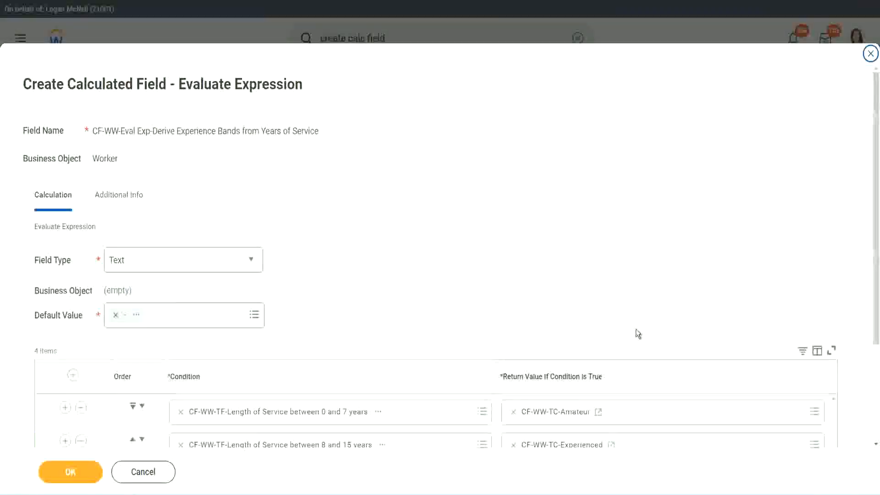
- Copy the CF-WW-TC-Senior name and start creating the return value field for greater than 31 years, named CF-WW-TC-Legend
{"action": "scroll", "coordinate": [636, 329], "scroll_direction": "down", "scroll_amount": 3}
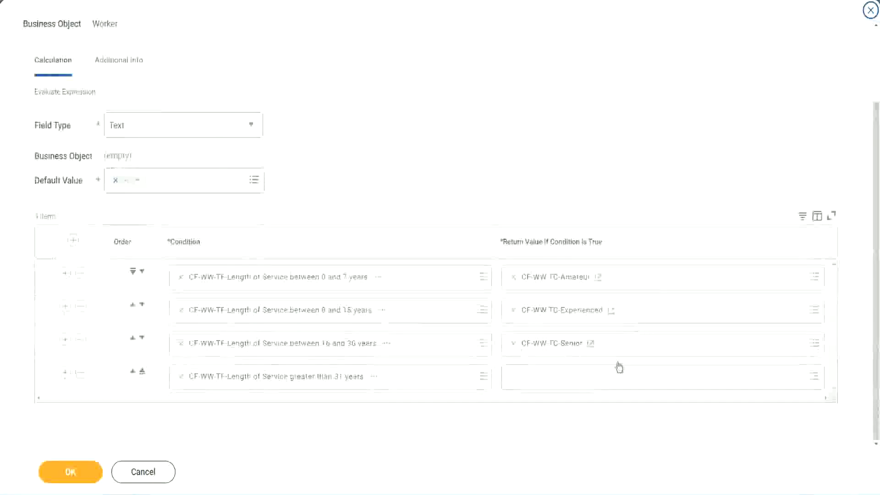
{"action": "right_click", "coordinate": [535, 346]}
{"action": "left_click", "coordinate": [558, 397]}
{"action": "left_click", "coordinate": [537, 385]}
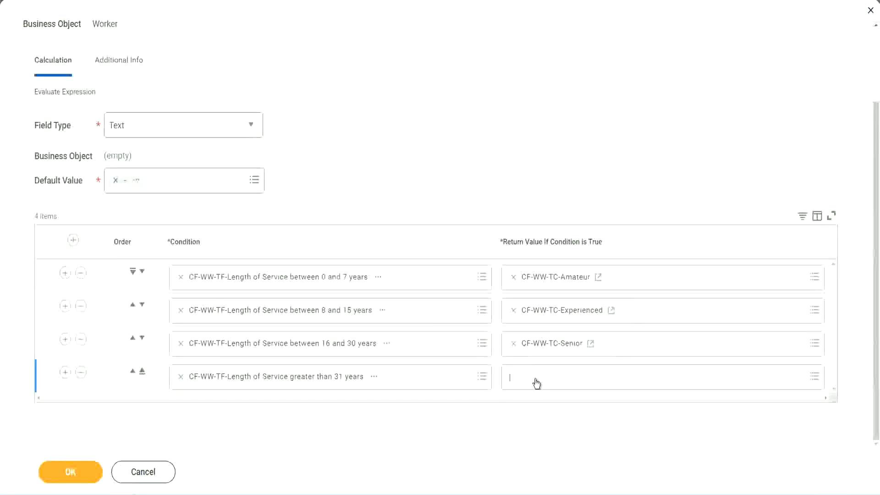
{"action": "left_click", "coordinate": [546, 357]}
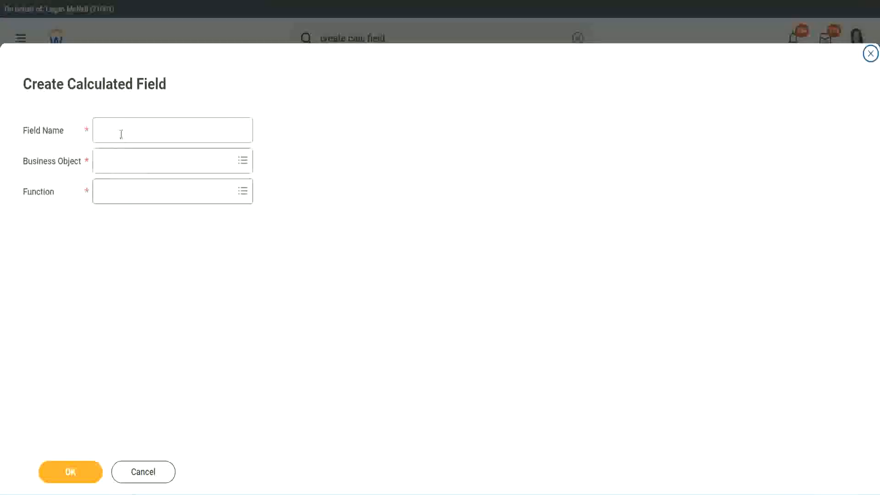
{"action": "left_click", "coordinate": [122, 133]}
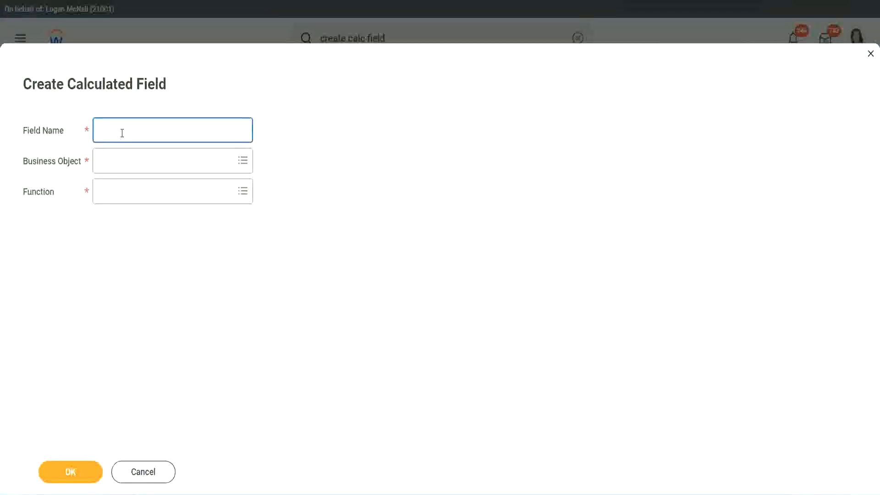
{"action": "key", "text": "ctrl+v"}
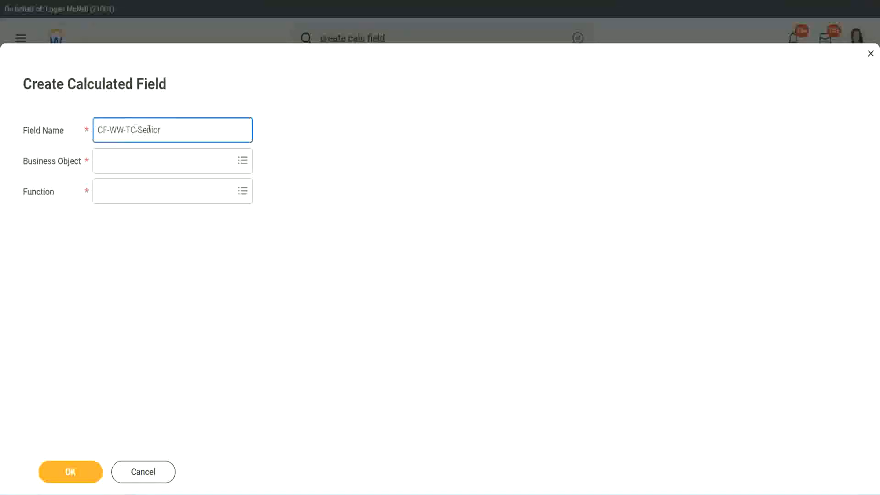
{"action": "key", "text": "ctrl+shift+Left"}
{"action": "type", "text": "Le"}
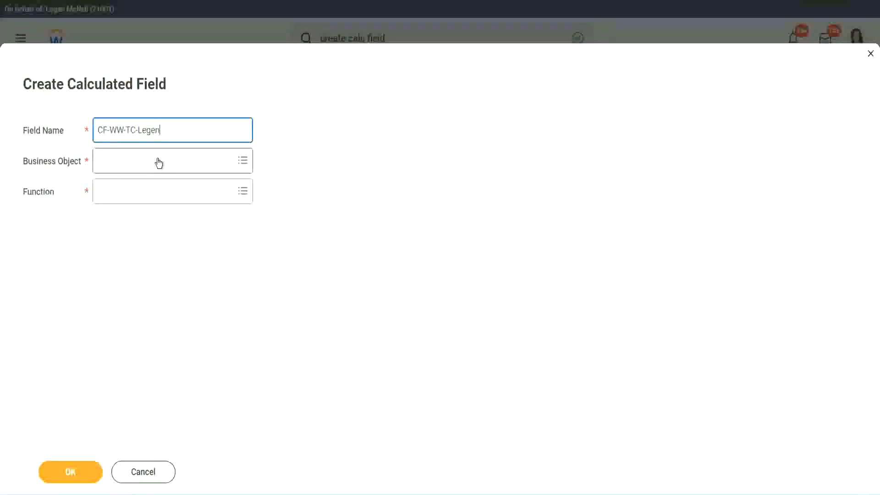
- Set the new field's business object to Global and its function to Text Constant, and continue to its calculation settings
{"action": "left_click", "coordinate": [124, 167]}
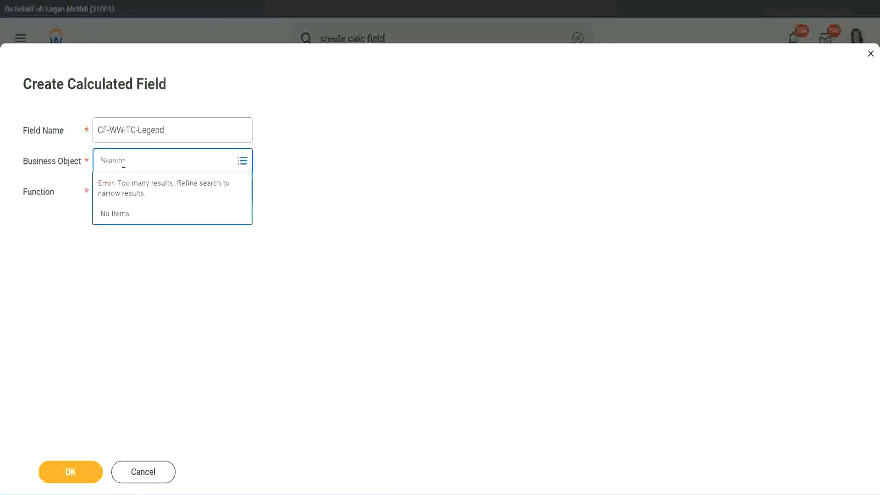
{"action": "type", "text": "Glo"}
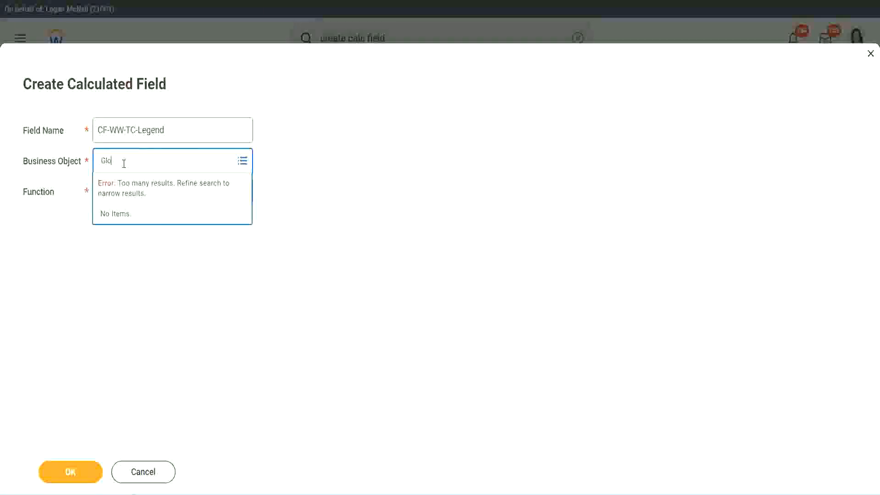
{"action": "type", "text": "bal"}
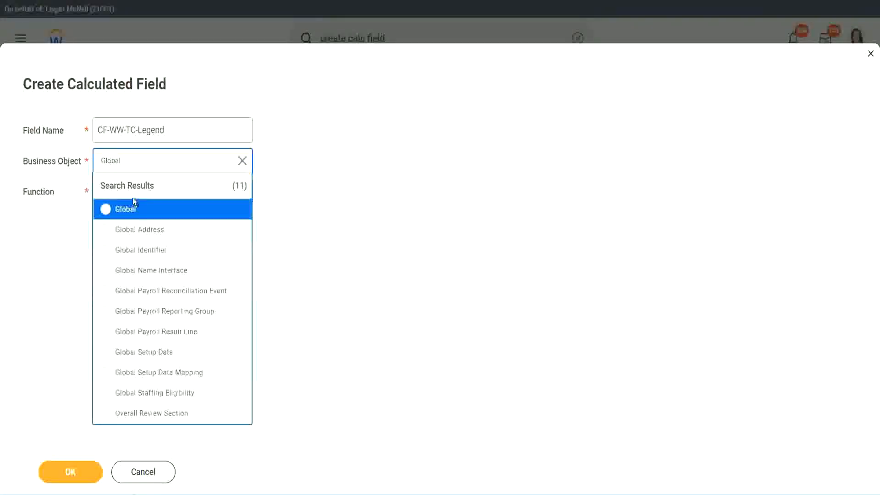
{"action": "left_click", "coordinate": [130, 209]}
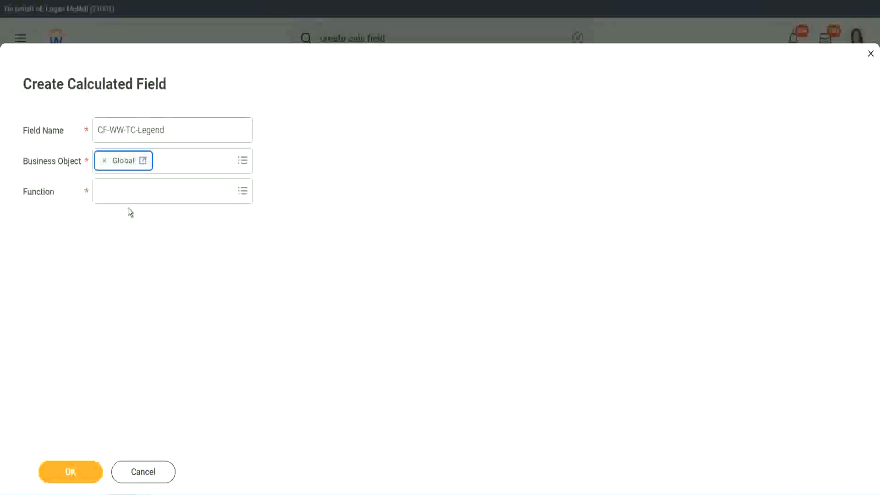
{"action": "left_click", "coordinate": [127, 191]}
{"action": "type", "text": "tc"}
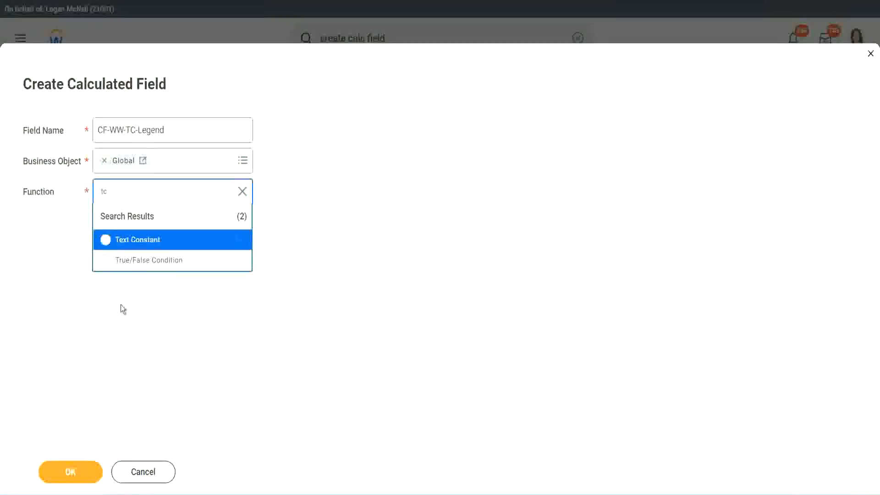
{"action": "left_click", "coordinate": [168, 240]}
{"action": "left_click", "coordinate": [67, 473]}
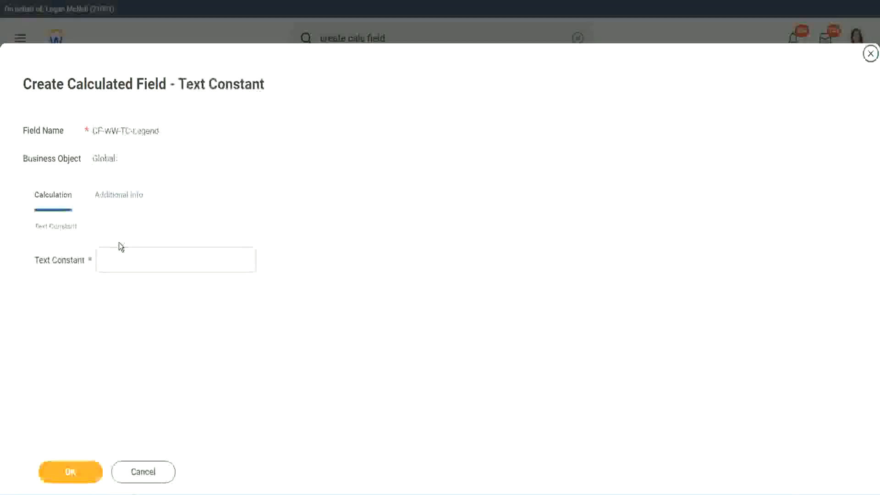
- Set the text constant to "Legend" and save the field as the return value for greater than 31 years
{"action": "left_click", "coordinate": [114, 261]}
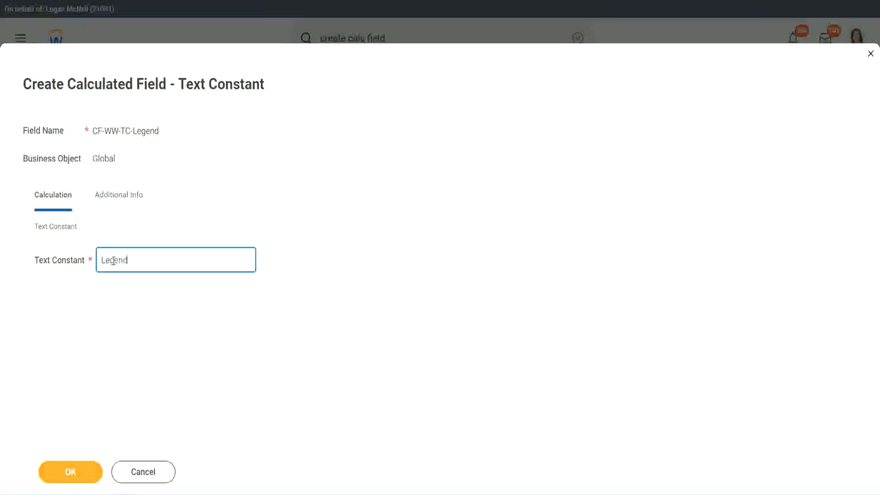
{"action": "left_click", "coordinate": [74, 473]}
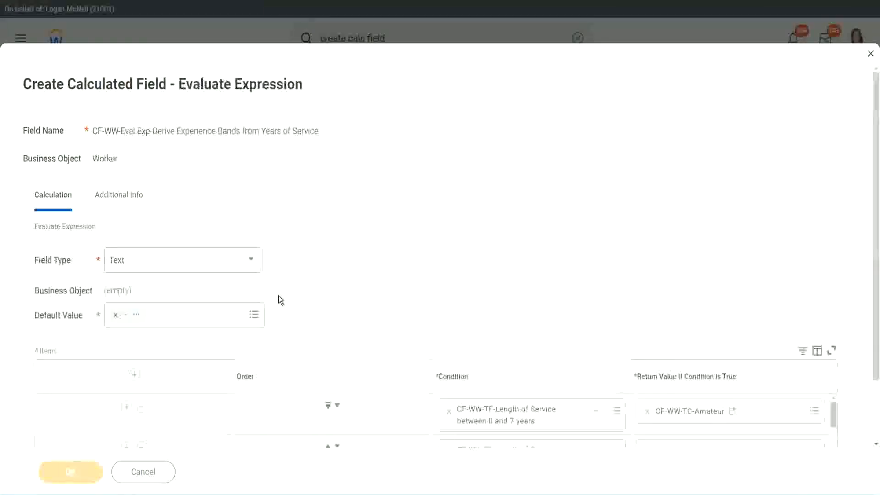
{"action": "scroll", "coordinate": [466, 243], "scroll_direction": "down", "scroll_amount": 3}
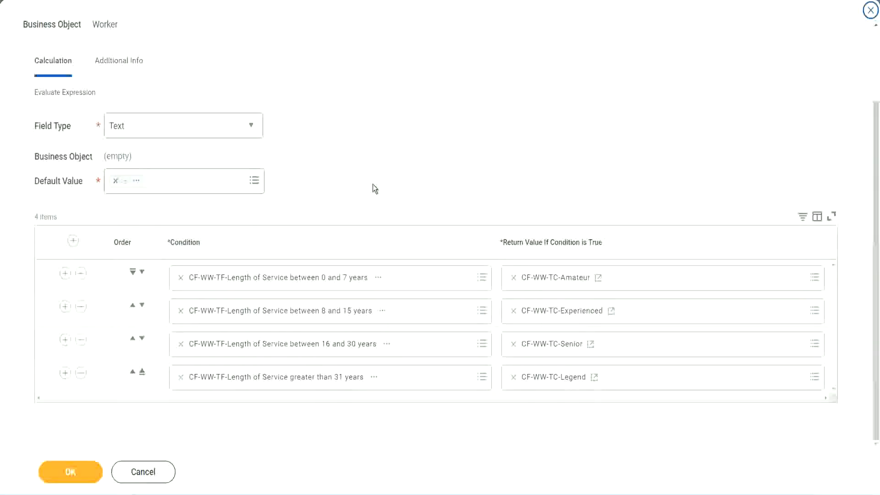
{"action": "scroll", "coordinate": [372, 184], "scroll_direction": "up", "scroll_amount": 2}
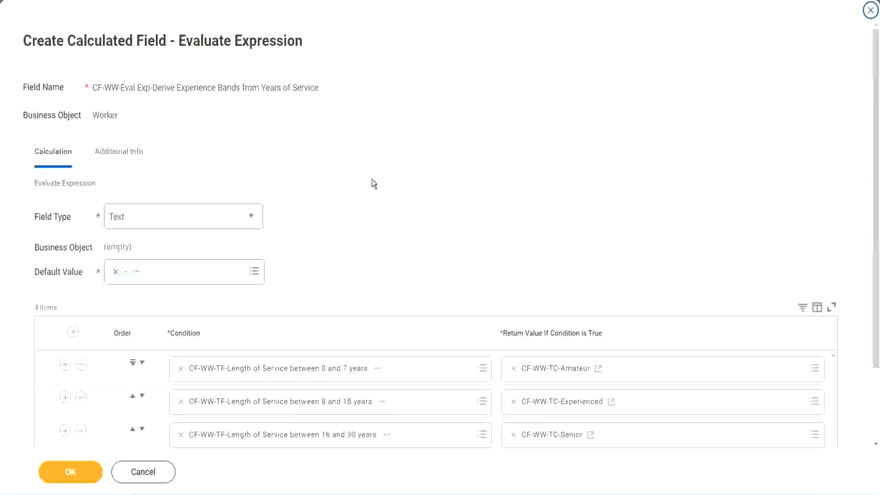
{"action": "scroll", "coordinate": [373, 180], "scroll_direction": "down", "scroll_amount": 2}
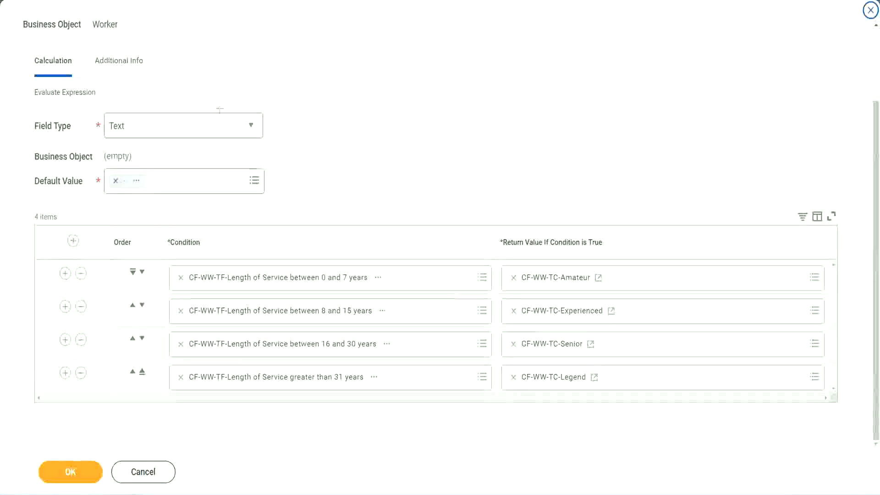
{"action": "left_click_drag", "start_coordinate": [563, 130], "coordinate": [571, 212]}
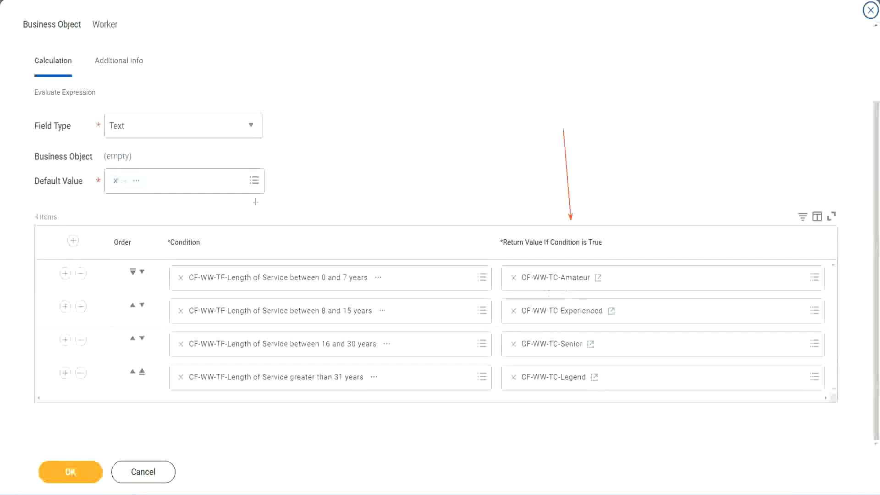
{"action": "left_click_drag", "start_coordinate": [109, 79], "coordinate": [113, 110]}
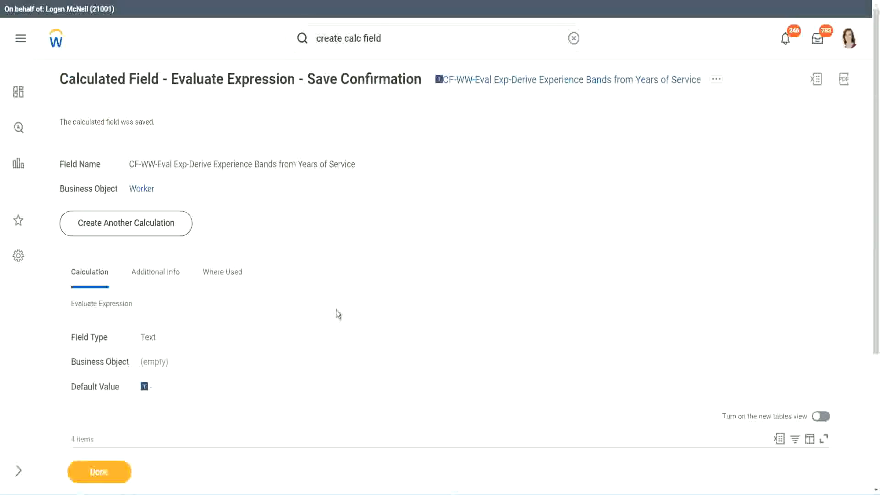
- Review the saved Evaluate Expression field's conditions and return values, and copy the field's name as text
{"action": "scroll", "coordinate": [337, 307], "scroll_direction": "down", "scroll_amount": 4}
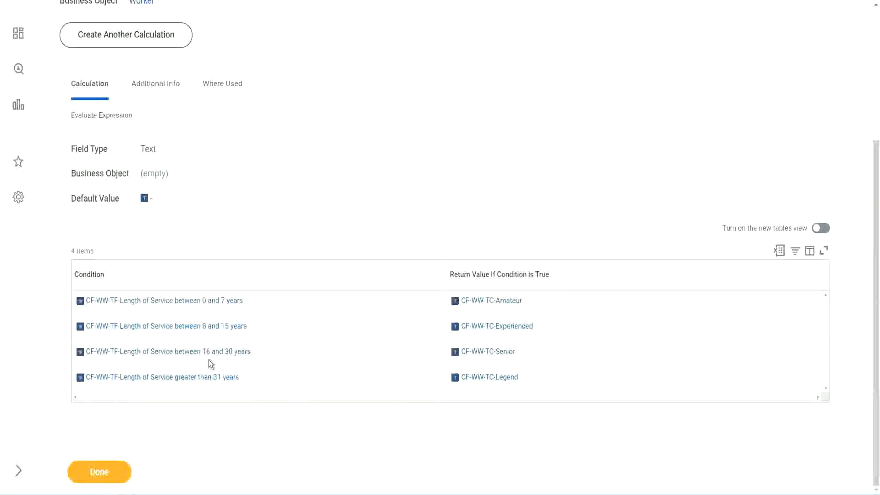
{"action": "scroll", "coordinate": [247, 277], "scroll_direction": "up", "scroll_amount": 4}
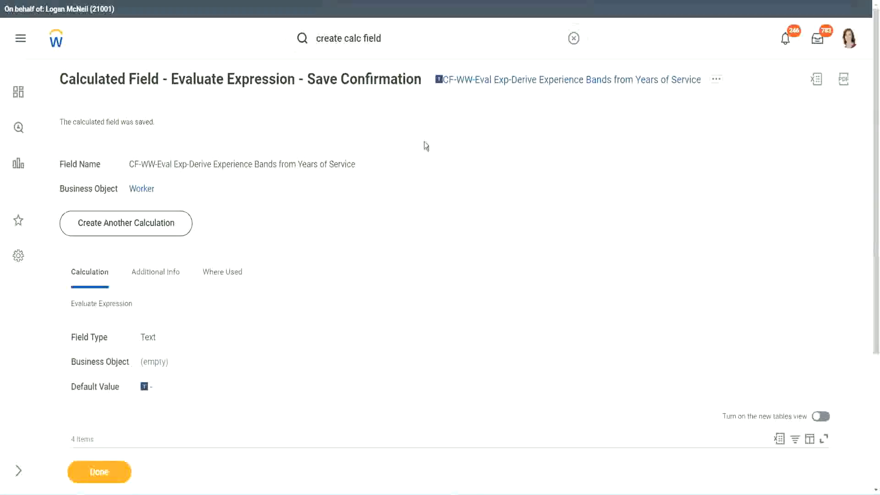
{"action": "right_click", "coordinate": [516, 85]}
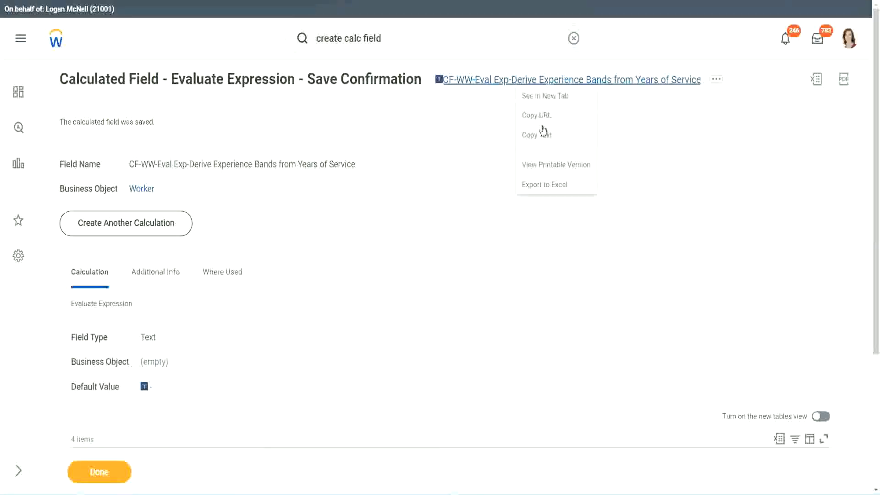
{"action": "left_click", "coordinate": [543, 135]}
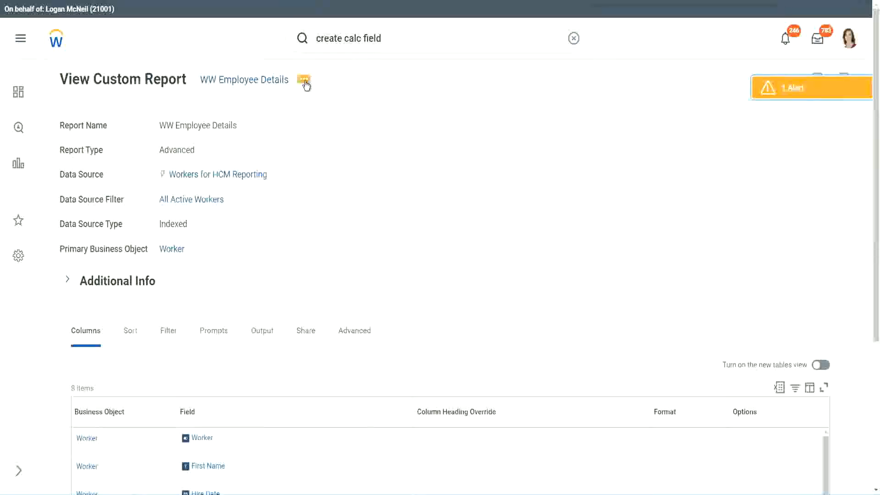
- Open the WW Employee Details custom report for editing
{"action": "left_click", "coordinate": [304, 82]}
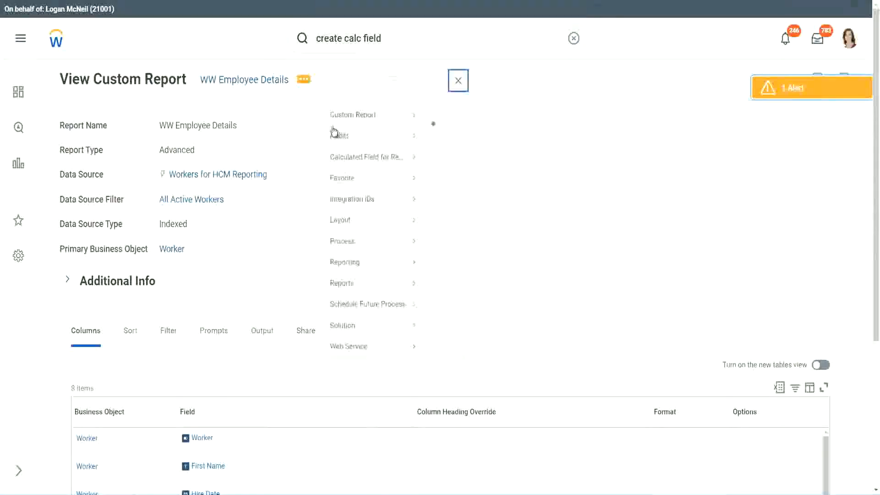
{"action": "mouse_move", "coordinate": [359, 131]}
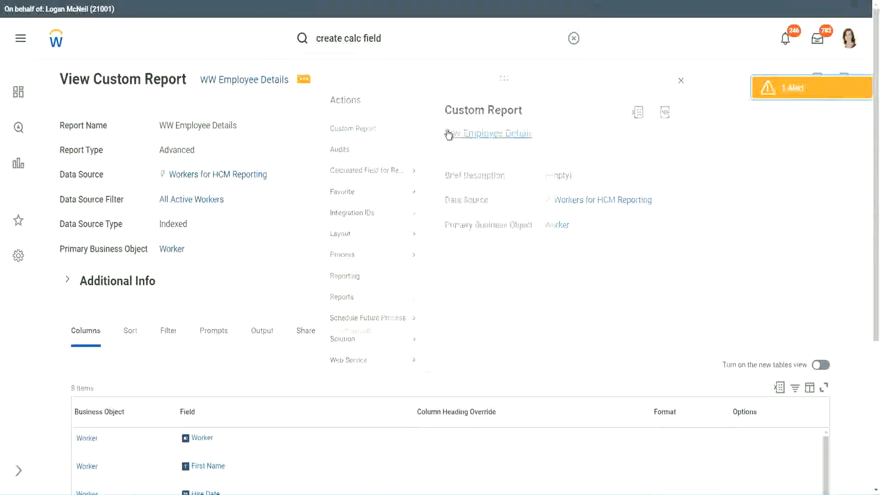
{"action": "left_click", "coordinate": [448, 135]}
- Add a blank Worker column as the report's last column and remove the substring-based Years of Service column
{"action": "scroll", "coordinate": [322, 200], "scroll_direction": "down", "scroll_amount": 5}
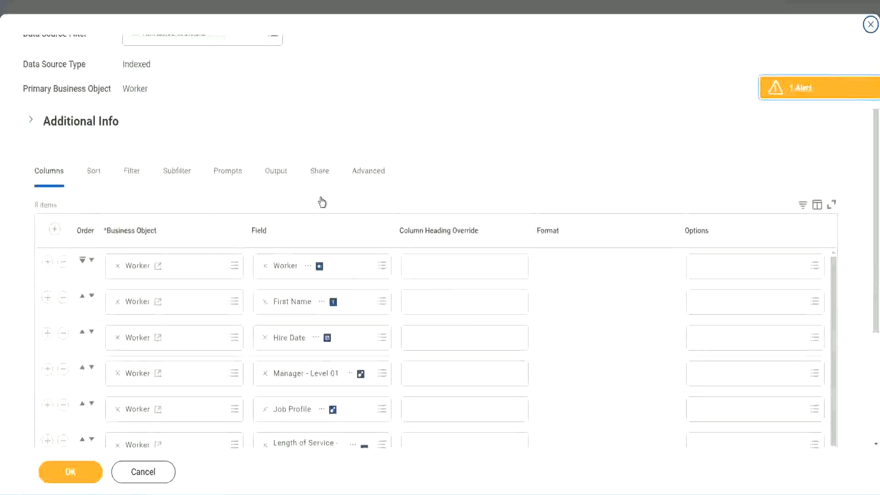
{"action": "scroll", "coordinate": [330, 211], "scroll_direction": "down", "scroll_amount": 2}
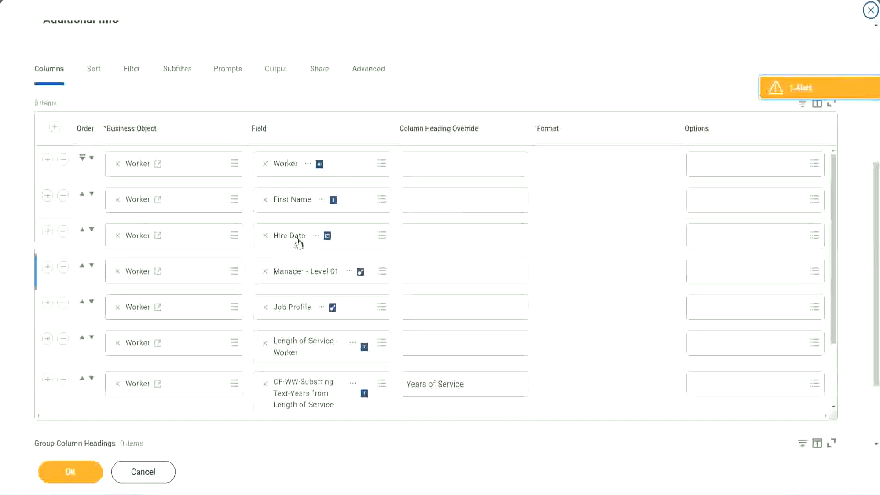
{"action": "left_click", "coordinate": [47, 381]}
{"action": "scroll", "coordinate": [310, 266], "scroll_direction": "down", "scroll_amount": 1}
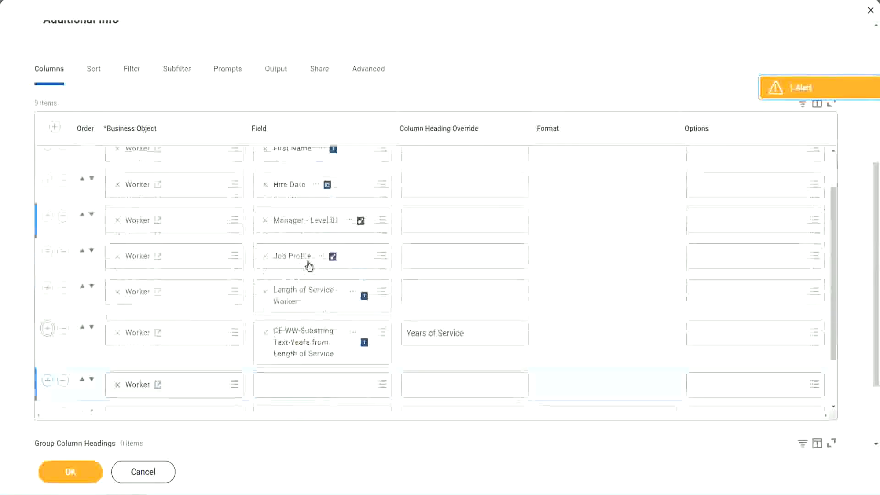
{"action": "scroll", "coordinate": [310, 266], "scroll_direction": "down", "scroll_amount": 4}
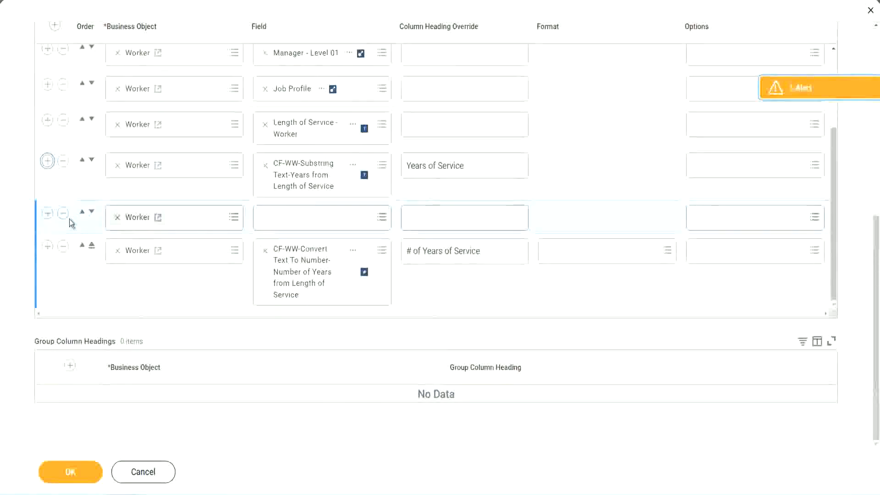
{"action": "left_click", "coordinate": [92, 213]}
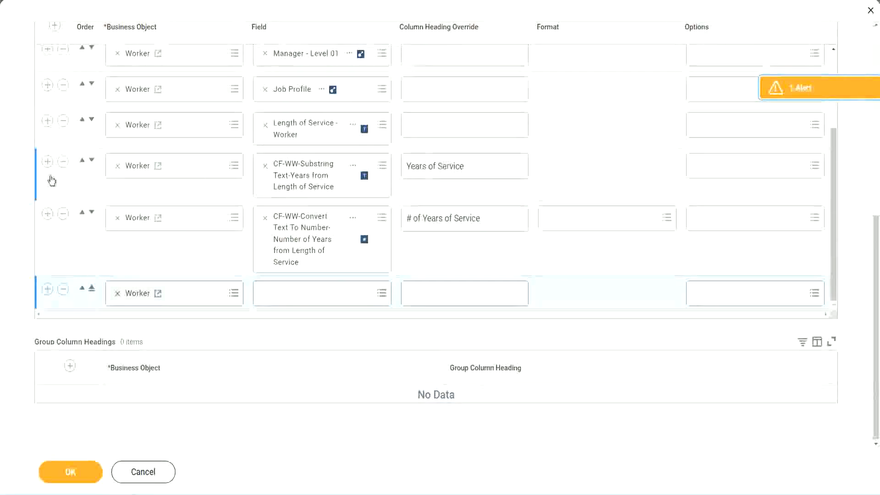
{"action": "left_click", "coordinate": [63, 162]}
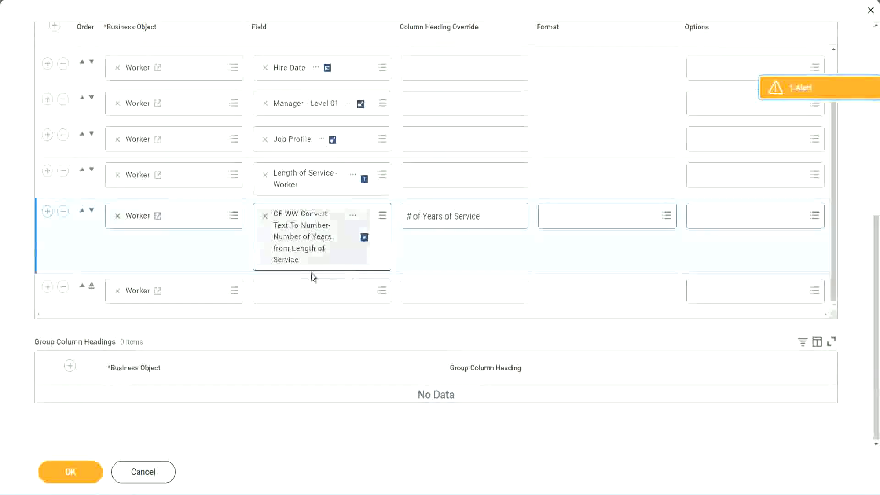
- Set the blank column's field to CF-WW-Eval Exp-Derive Experience Bands from Years of Service, override its heading with "Experience Bands", and save the report
{"action": "left_click", "coordinate": [288, 293]}
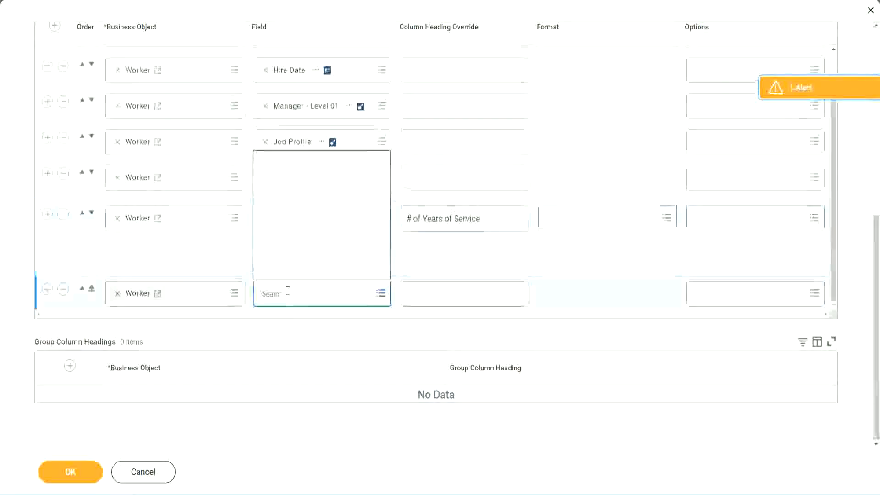
{"action": "key", "text": "ctrl+v"}
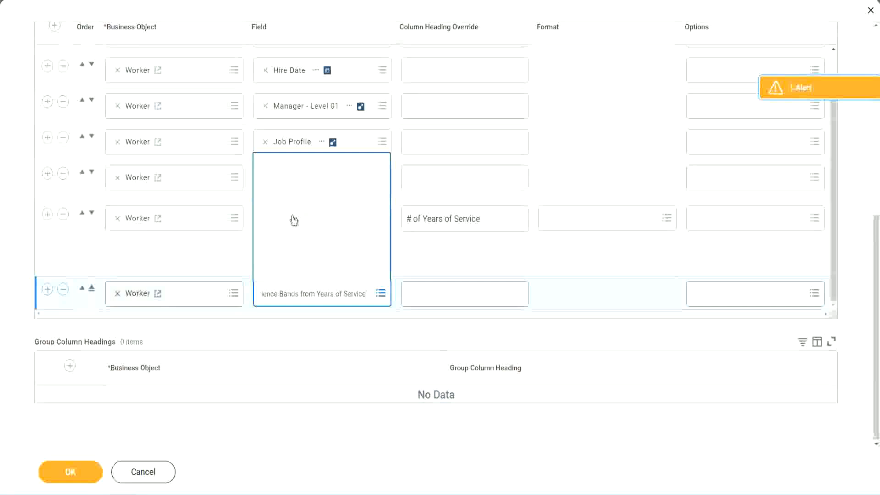
{"action": "left_click", "coordinate": [449, 264]}
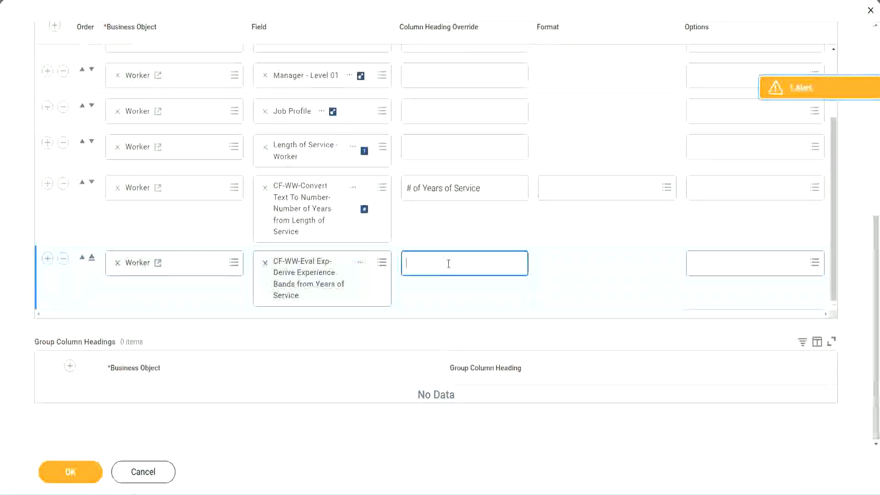
{"action": "type", "text": "Experience B"}
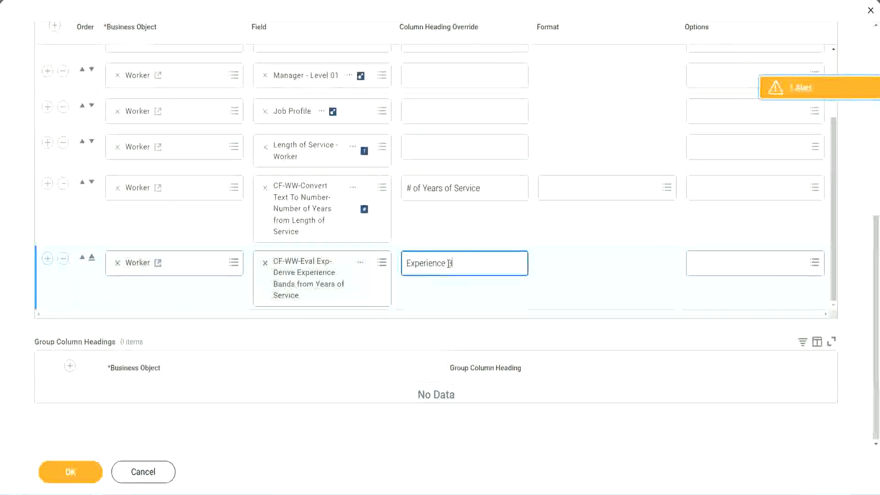
{"action": "type", "text": "ands"}
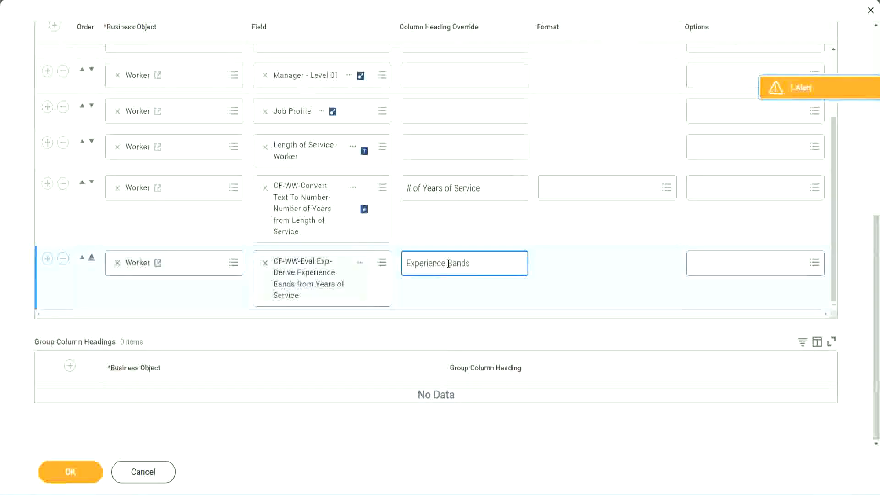
{"action": "left_click", "coordinate": [84, 473]}
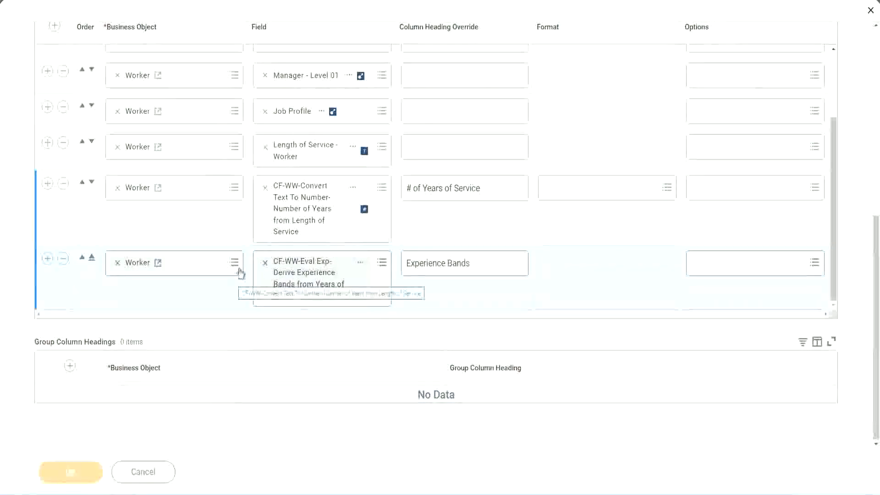
- Run the WW Employee Details report with all prompts blank and check the first worker's number of years of service
{"action": "scroll", "coordinate": [252, 330], "scroll_direction": "down", "scroll_amount": 5}
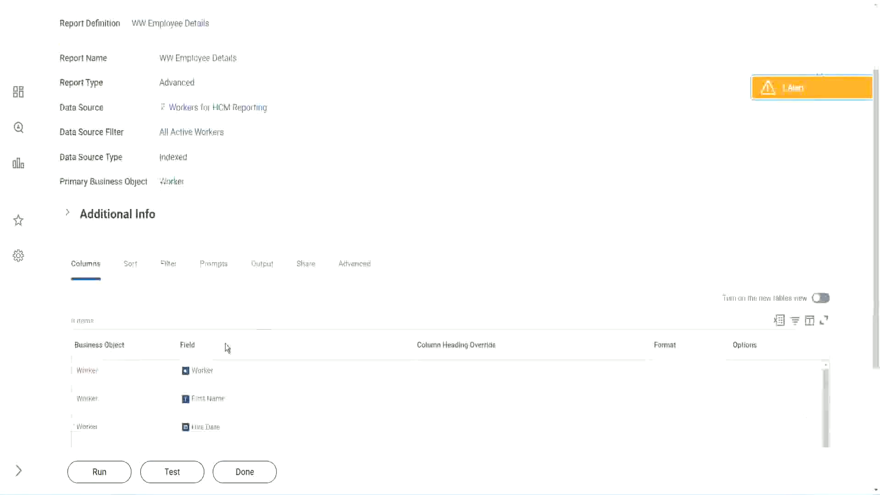
{"action": "left_click", "coordinate": [104, 481]}
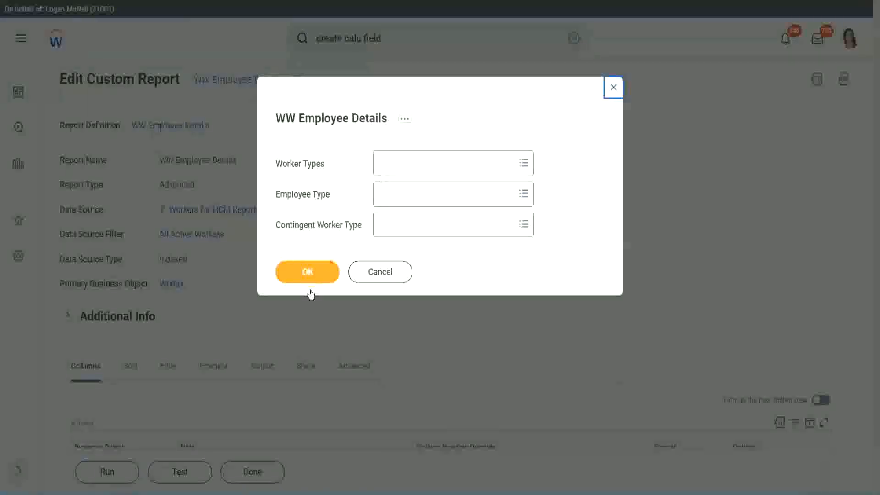
{"action": "left_click", "coordinate": [322, 270]}
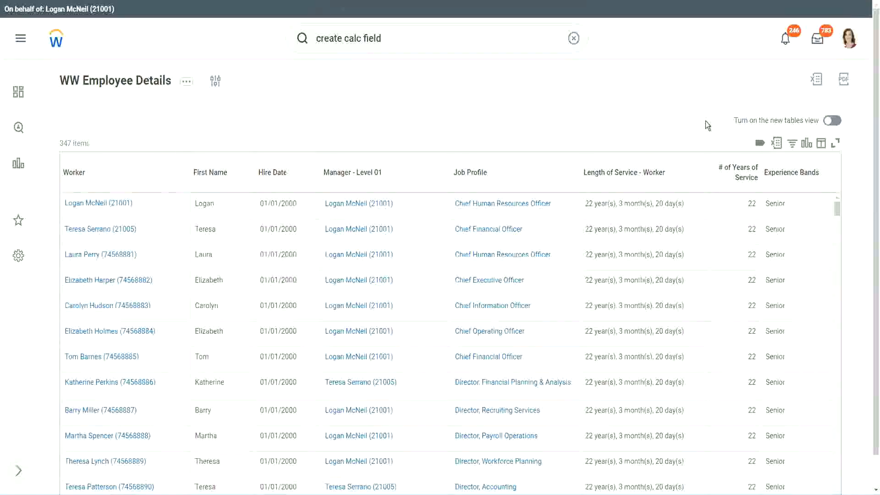
{"action": "scroll", "coordinate": [705, 121], "scroll_direction": "down", "scroll_amount": 1}
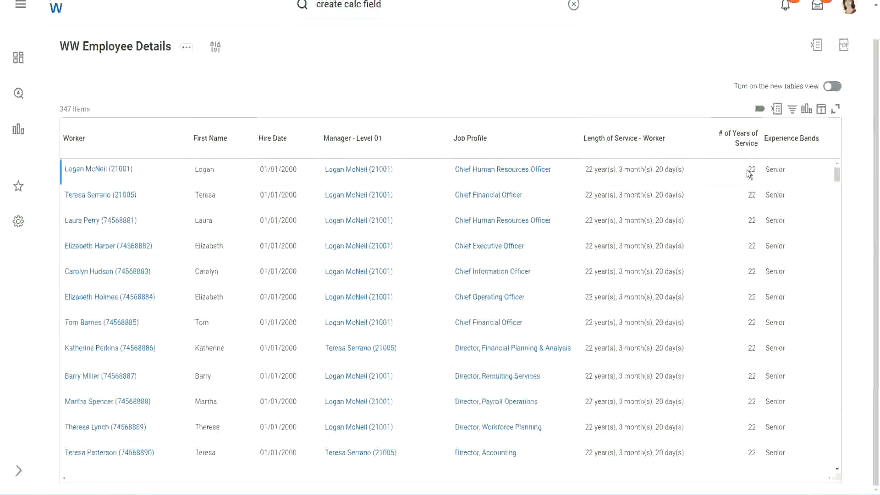
{"action": "left_click_drag", "start_coordinate": [748, 171], "coordinate": [758, 170]}
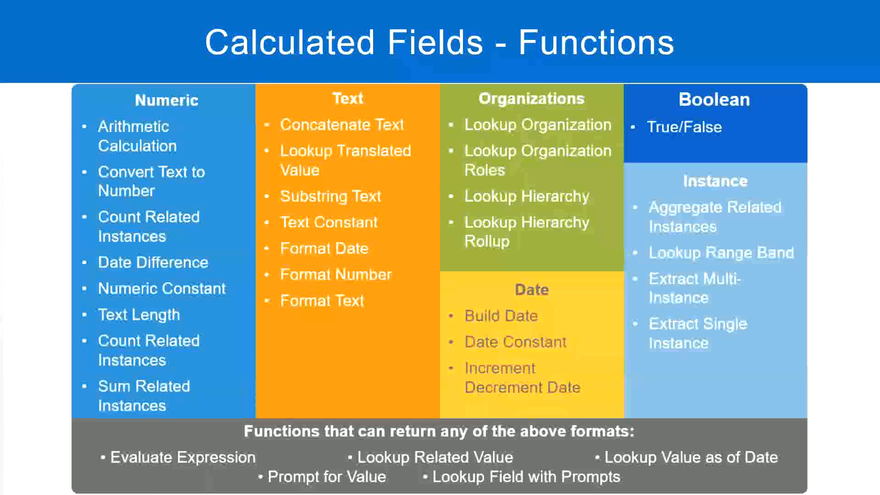
- Switch to the Notepad++ notes and check which experience band applies to 16 - 30 years of service
{"action": "key", "text": "alt+Tab"}
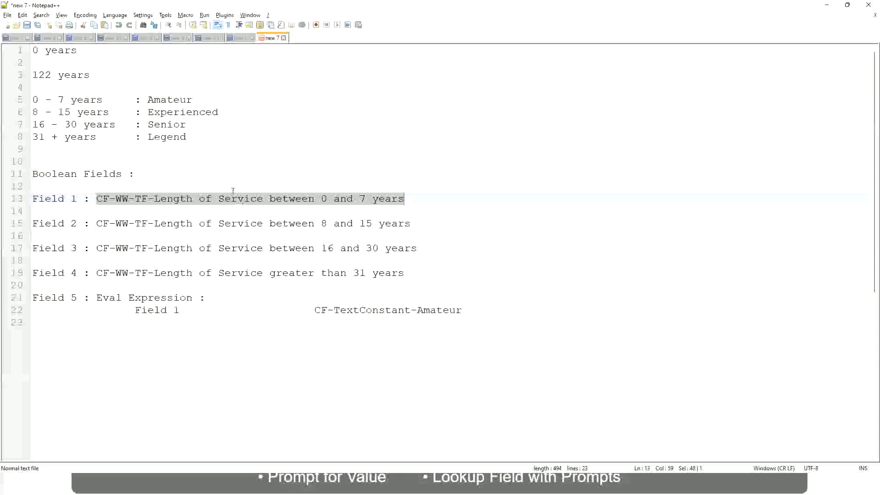
{"action": "left_click", "coordinate": [233, 191]}
{"action": "left_click", "coordinate": [152, 122]}
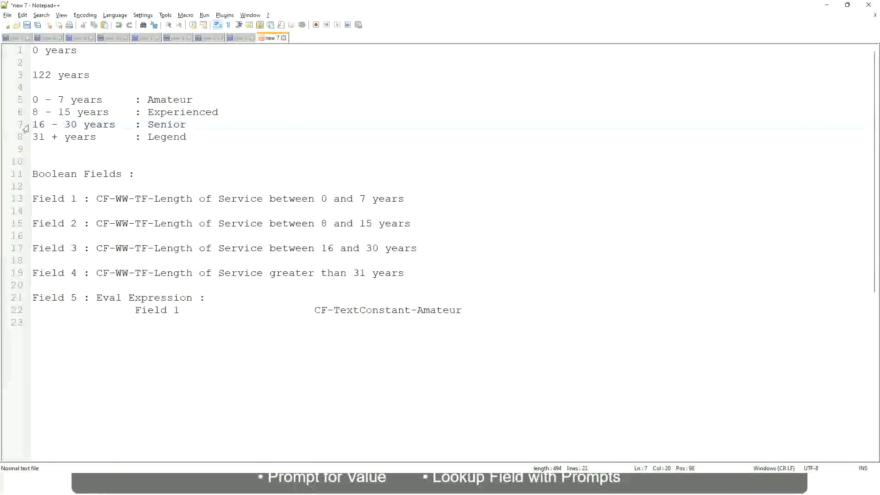
{"action": "left_click_drag", "start_coordinate": [33, 125], "coordinate": [119, 131]}
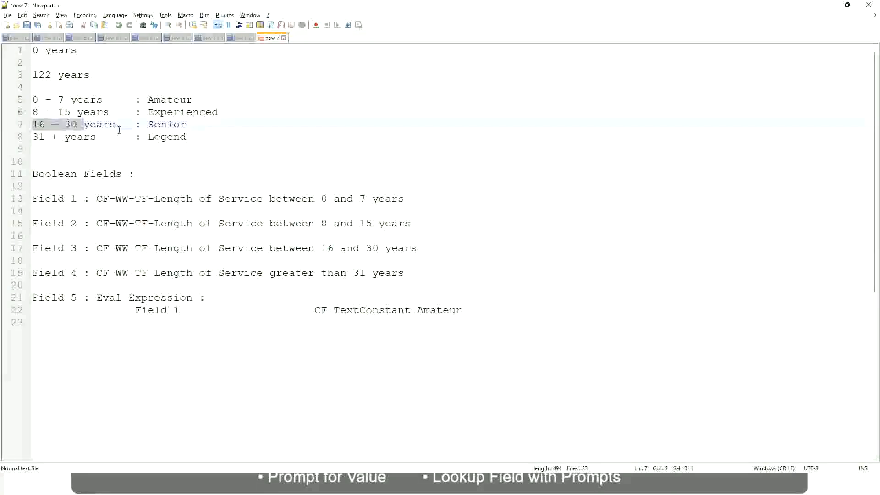
{"action": "double_click", "coordinate": [161, 125]}
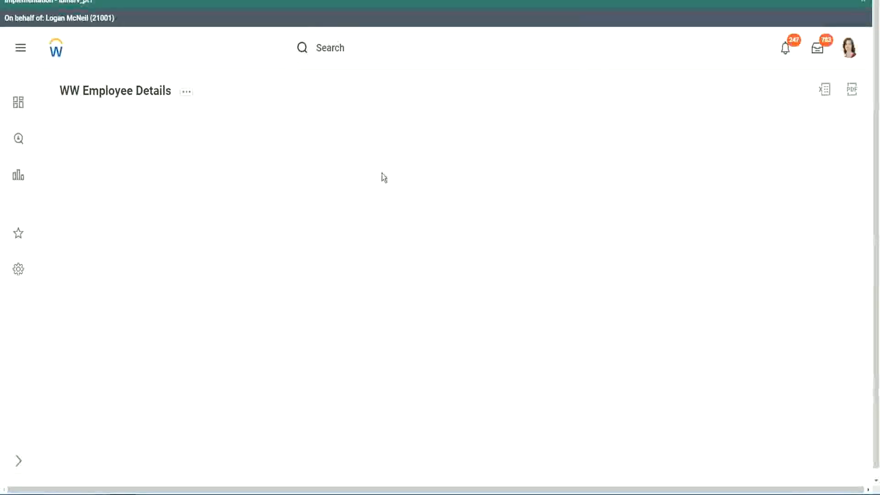
- Return to the WW Employee Details report in Workday and compare each worker's years of service with the assigned experience band
{"action": "scroll", "coordinate": [757, 277], "scroll_direction": "down", "scroll_amount": 2}
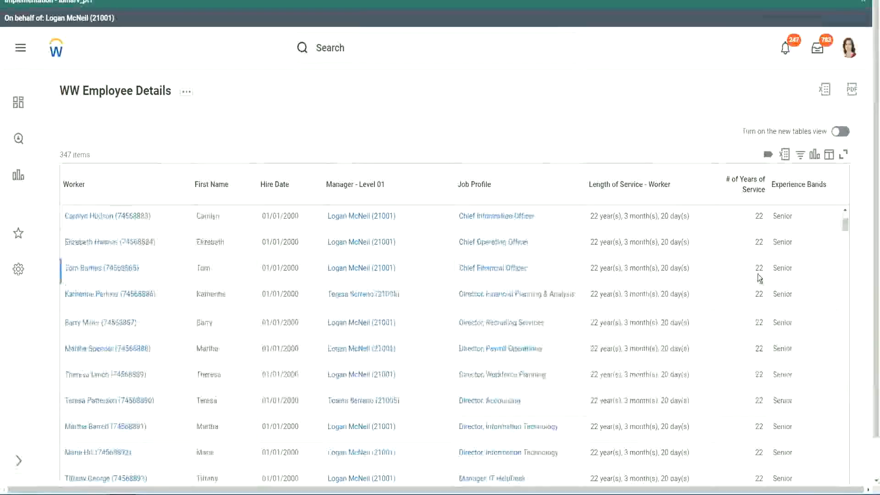
{"action": "scroll", "coordinate": [761, 277], "scroll_direction": "down", "scroll_amount": 5}
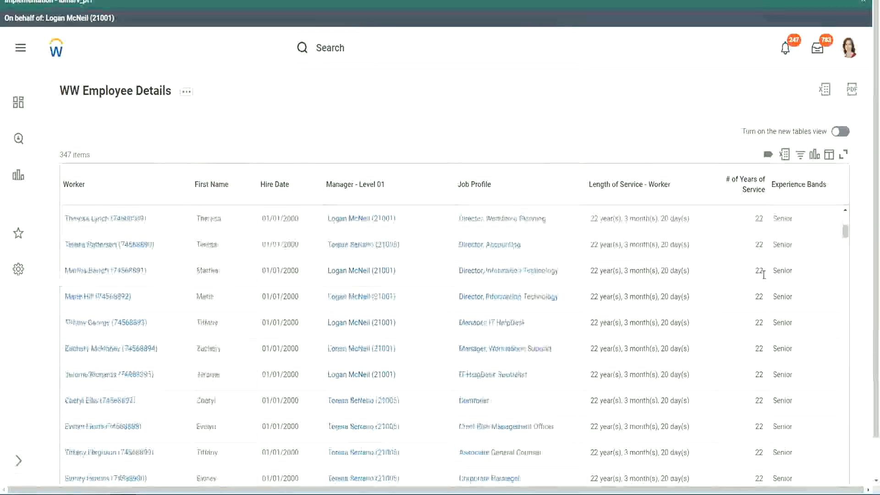
{"action": "scroll", "coordinate": [767, 303], "scroll_direction": "down", "scroll_amount": 5}
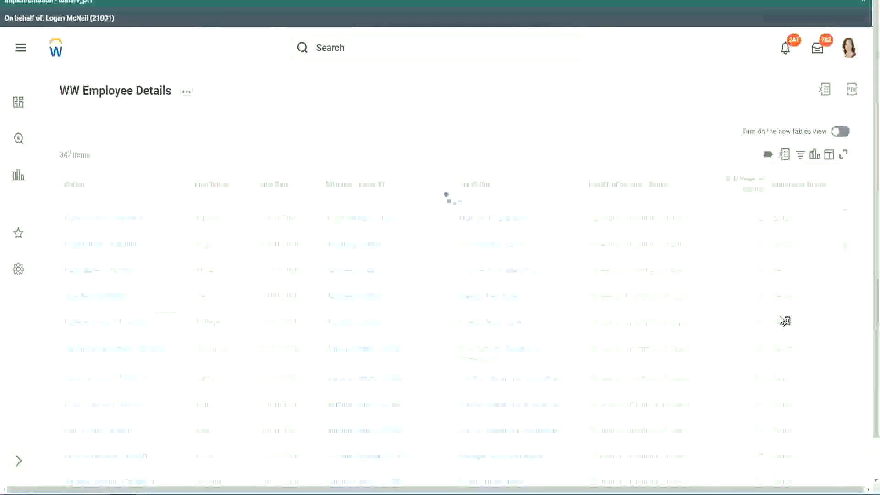
{"action": "scroll", "coordinate": [779, 320], "scroll_direction": "down", "scroll_amount": 1}
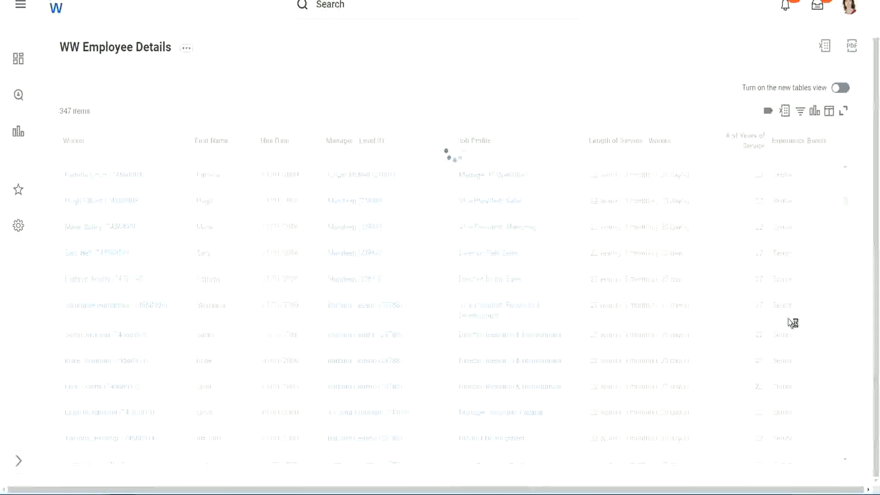
{"action": "scroll", "coordinate": [816, 258], "scroll_direction": "down", "scroll_amount": 4}
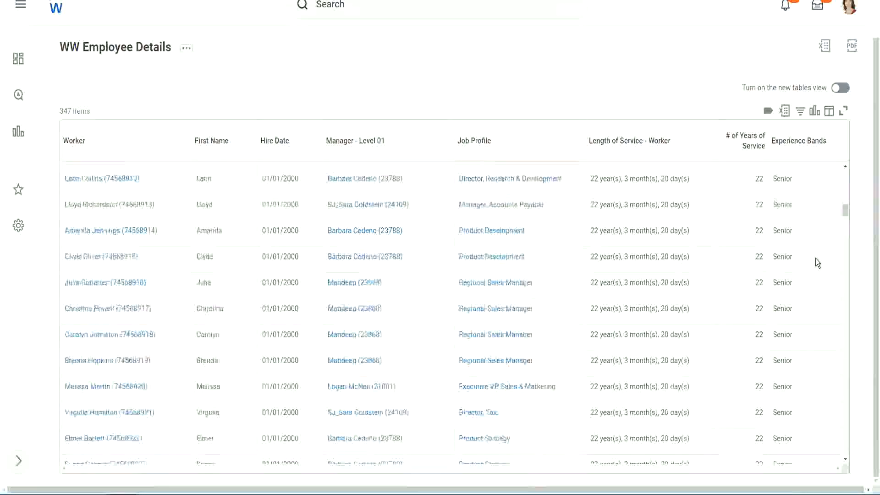
{"action": "scroll", "coordinate": [816, 259], "scroll_direction": "down", "scroll_amount": 3}
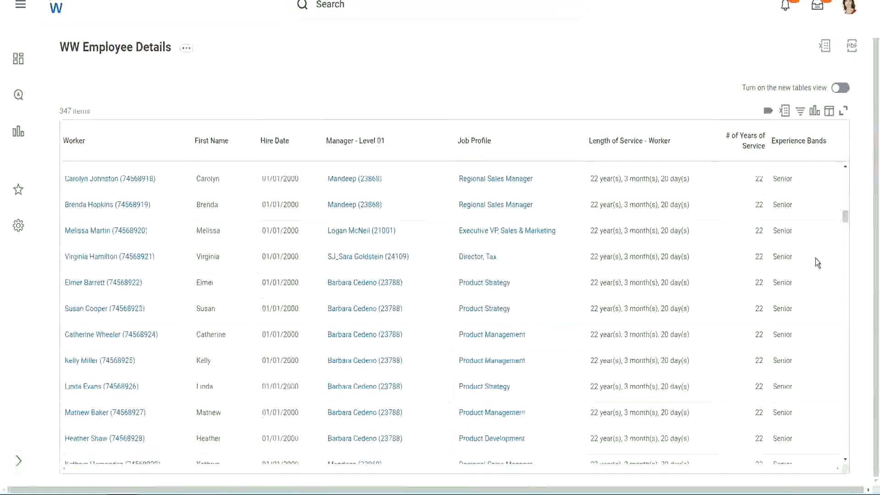
{"action": "scroll", "coordinate": [815, 257], "scroll_direction": "down", "scroll_amount": 8}
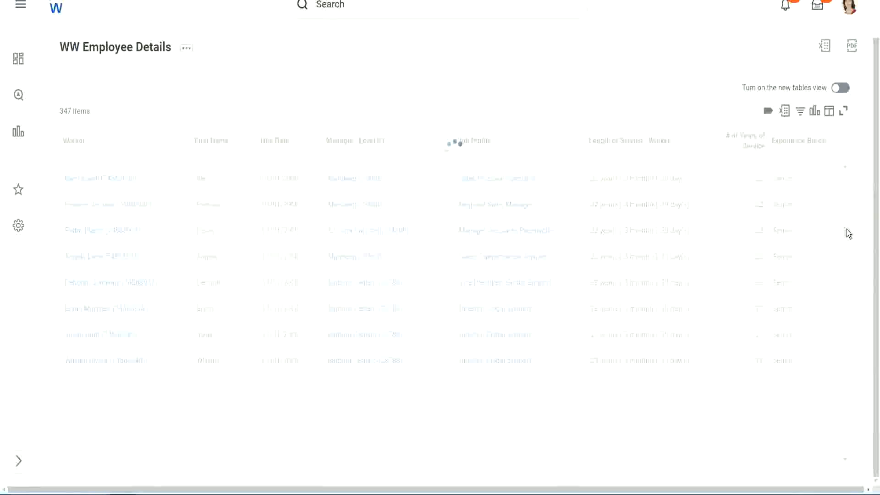
- Filter the report's Experience Bands column to values containing "Amateur"
{"action": "left_click", "coordinate": [803, 149]}
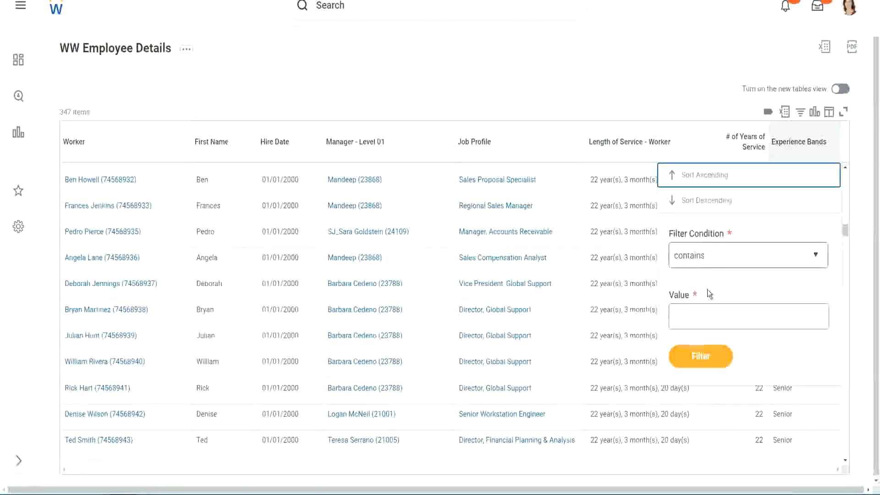
{"action": "left_click", "coordinate": [698, 310]}
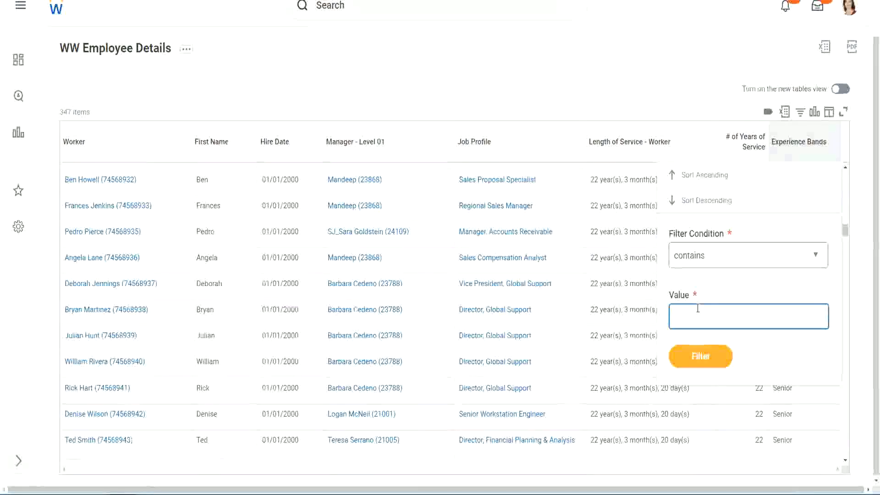
{"action": "type", "text": "Amate"}
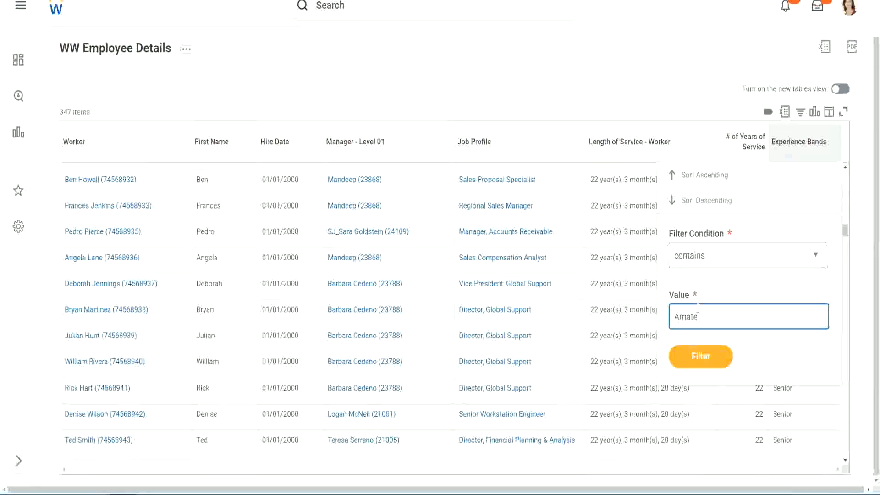
{"action": "type", "text": "ur"}
{"action": "left_click", "coordinate": [696, 358]}
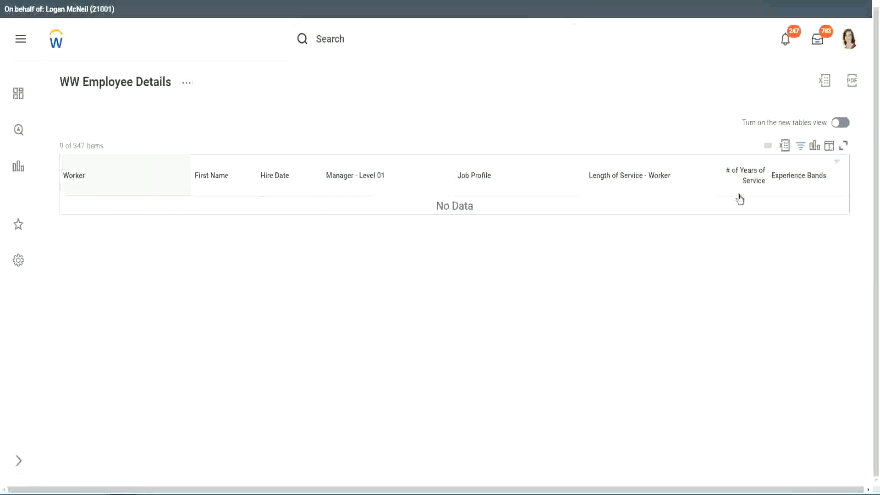
- Change the Experience Bands filter value to "Legend" and examine the years of service in the matching rows
{"action": "left_click", "coordinate": [796, 177]}
{"action": "left_click", "coordinate": [733, 301]}
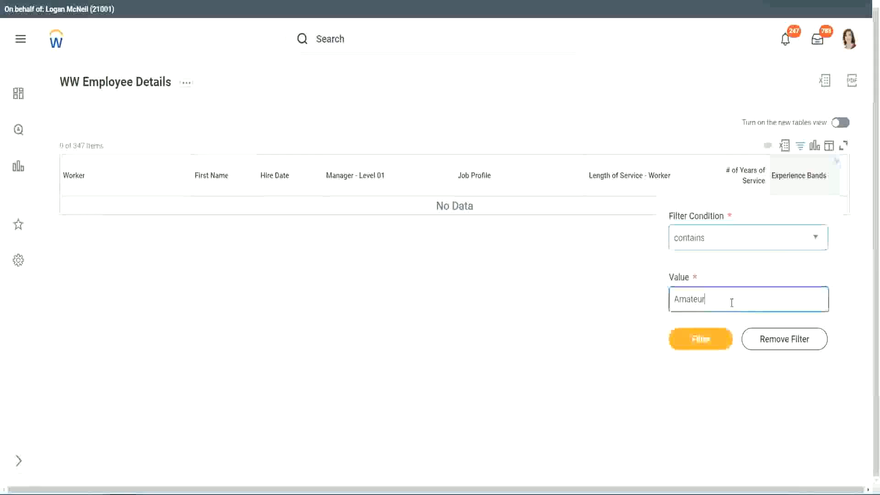
{"action": "left_click_drag", "start_coordinate": [648, 303], "coordinate": [629, 301]}
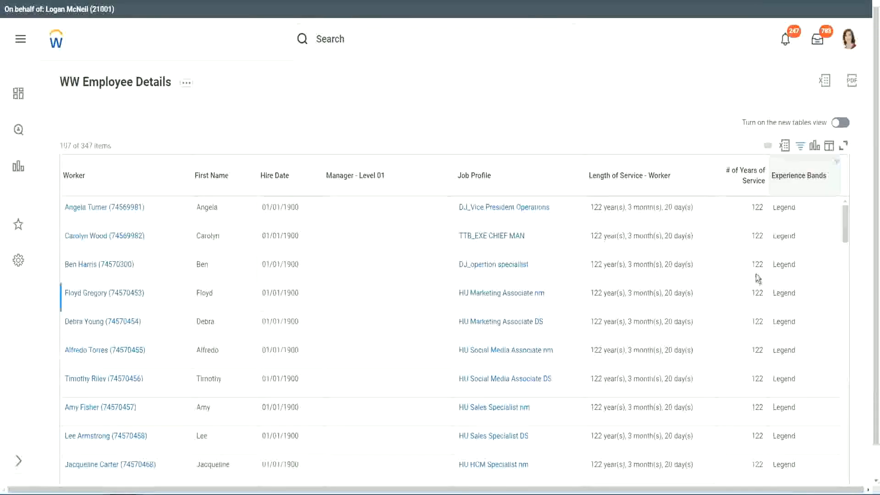
{"action": "scroll", "coordinate": [755, 274], "scroll_direction": "down", "scroll_amount": 15}
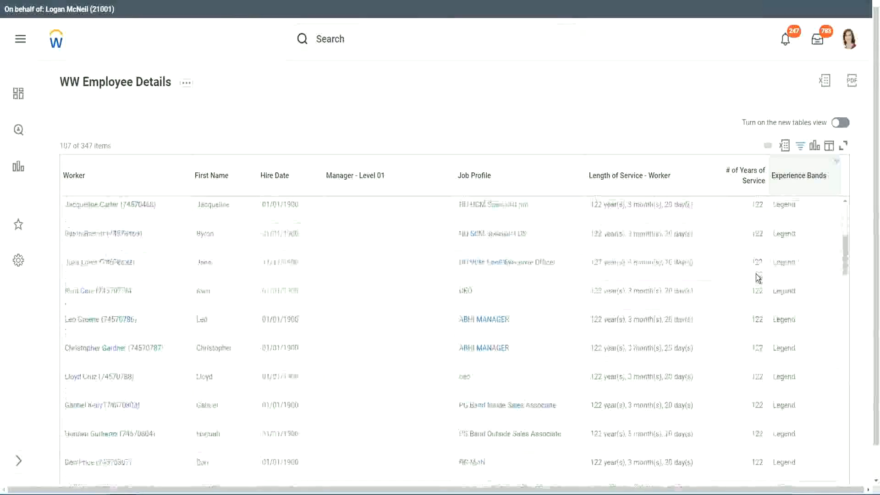
- Examine the remaining Legend rows down to the end of the list, comparing hire dates and years of service with the band
{"action": "scroll", "coordinate": [756, 275], "scroll_direction": "down", "scroll_amount": 3}
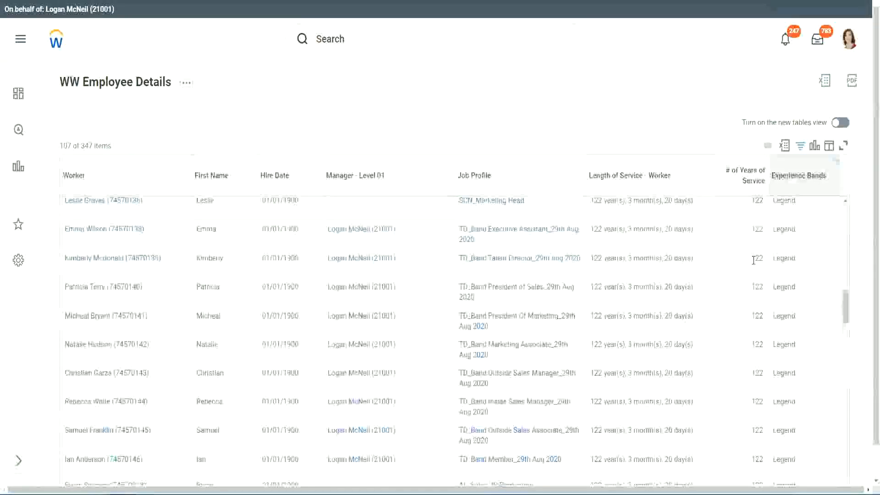
{"action": "scroll", "coordinate": [755, 259], "scroll_direction": "down", "scroll_amount": 10}
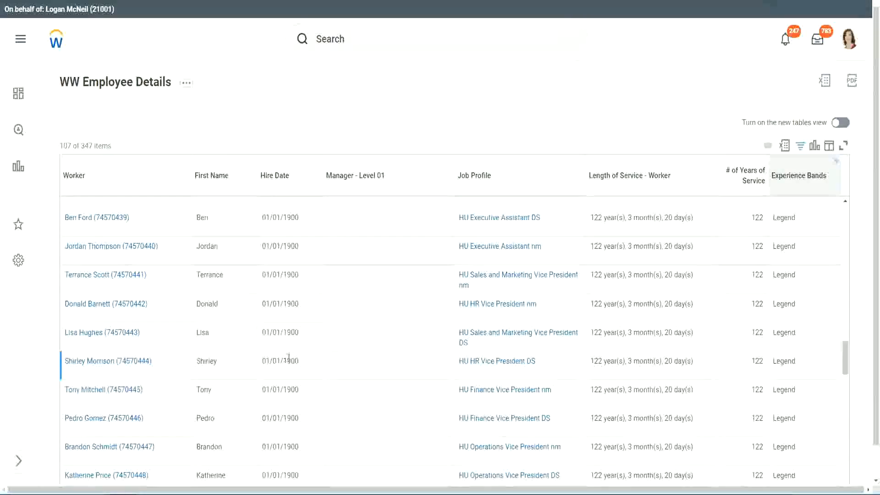
{"action": "double_click", "coordinate": [290, 361]}
{"action": "scroll", "coordinate": [749, 345], "scroll_direction": "down", "scroll_amount": 3}
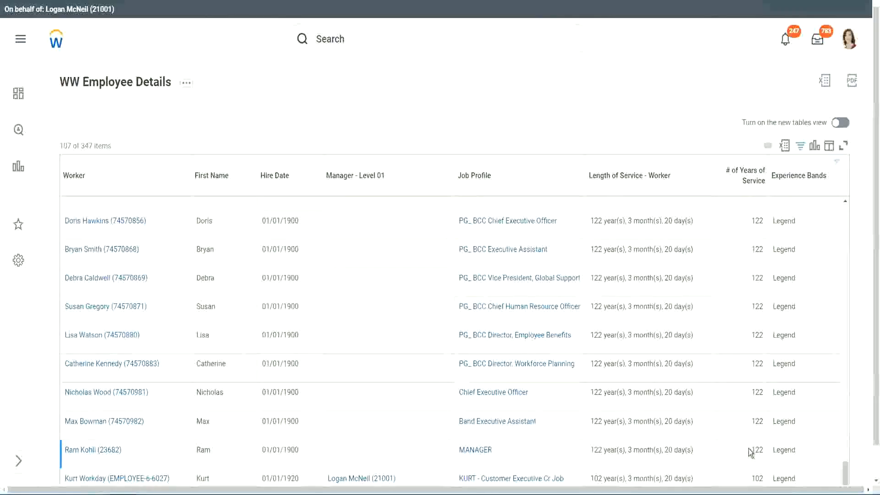
{"action": "double_click", "coordinate": [757, 478]}
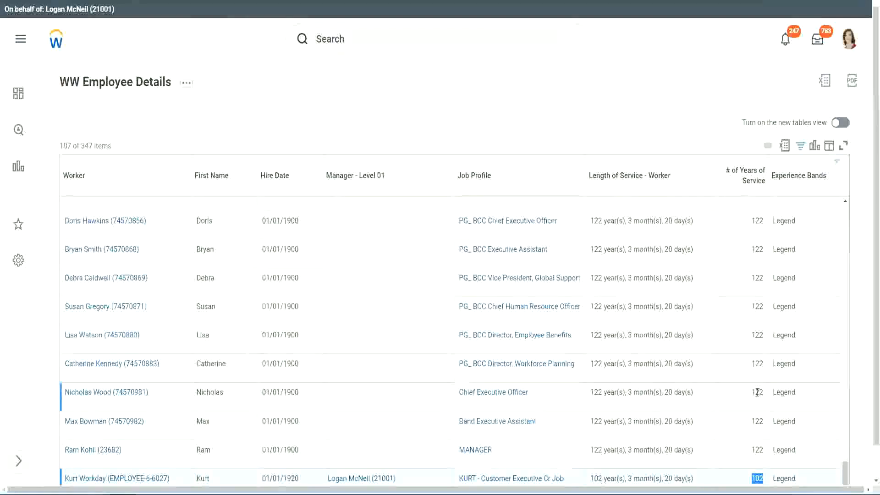
{"action": "left_click_drag", "start_coordinate": [758, 392], "coordinate": [764, 392]}
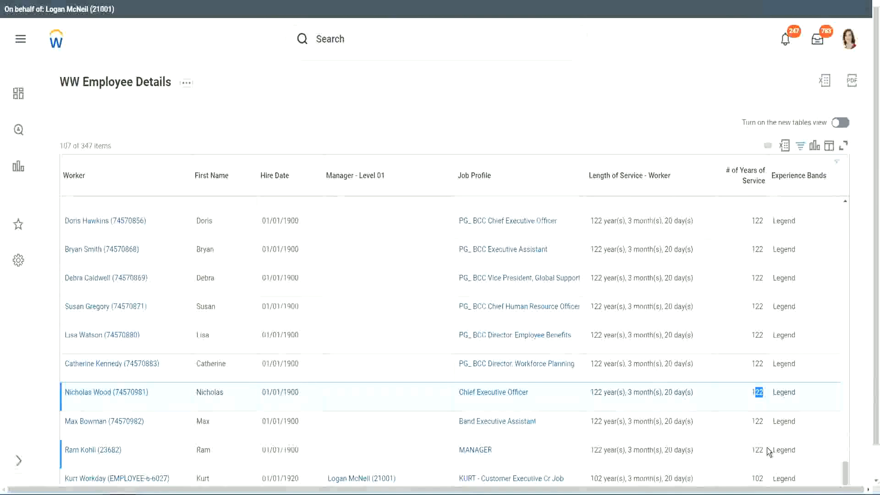
{"action": "left_click", "coordinate": [740, 365]}
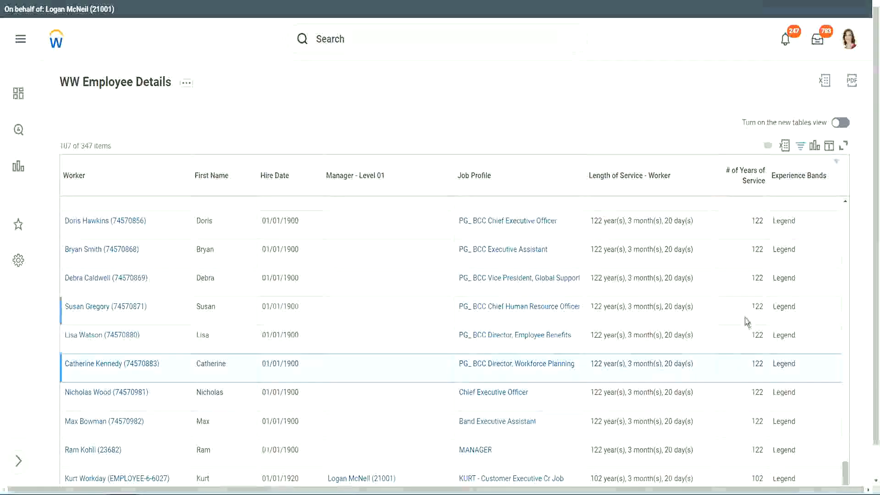
- Change the Experience Bands filter value to "Experienced" and apply the filter
{"action": "left_click", "coordinate": [805, 188]}
{"action": "left_click", "coordinate": [721, 351]}
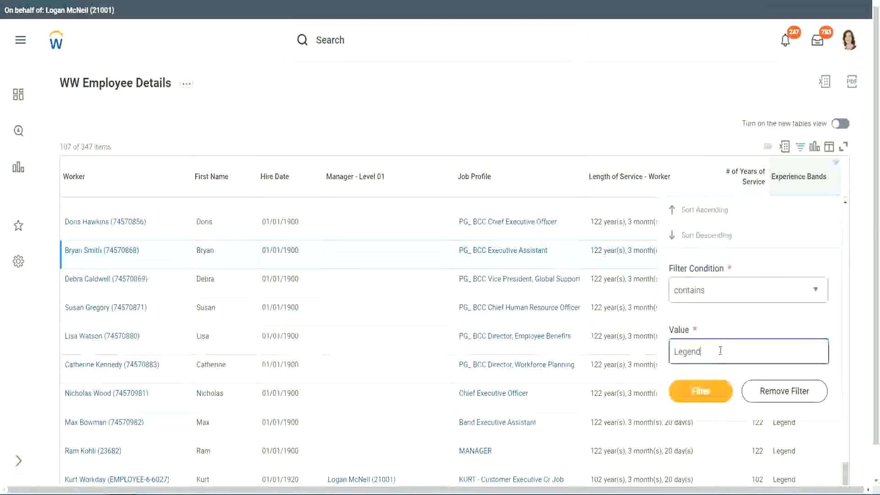
{"action": "left_click_drag", "start_coordinate": [721, 351], "coordinate": [607, 353]}
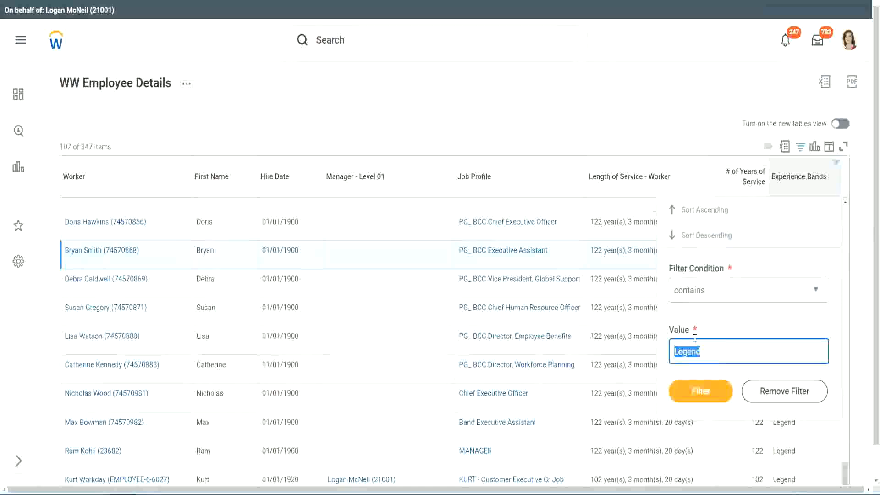
{"action": "type", "text": "Ex"}
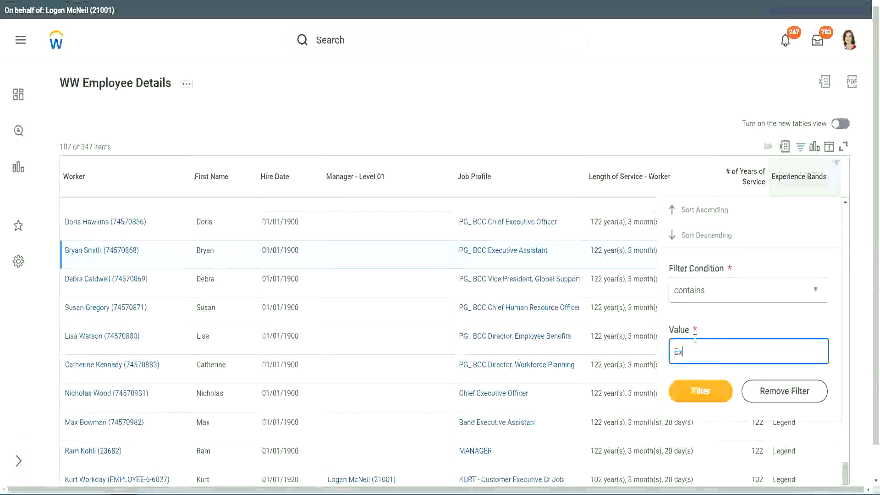
{"action": "type", "text": "per"}
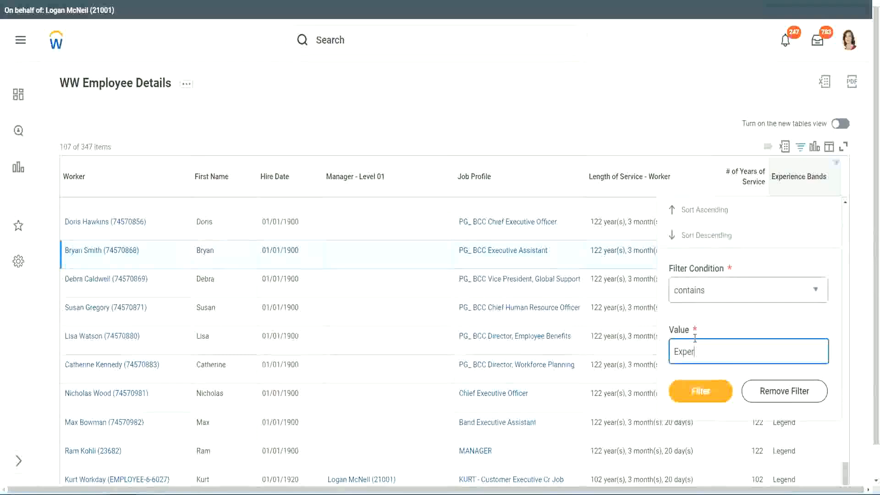
{"action": "type", "text": "ienced"}
{"action": "left_click", "coordinate": [706, 390]}
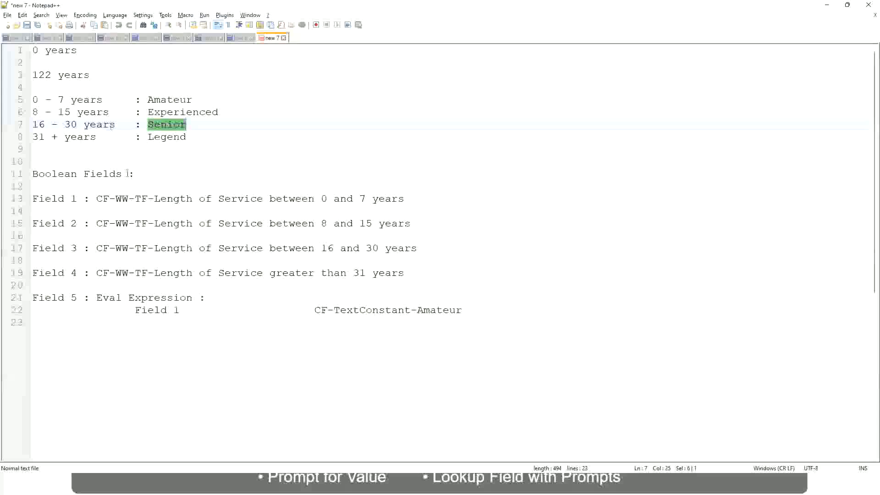
- Switch to the Notepad++ notes and check the years-of-service range defined for the Experienced band
{"action": "left_click", "coordinate": [39, 113]}
{"action": "left_click_drag", "start_coordinate": [39, 113], "coordinate": [70, 113]}
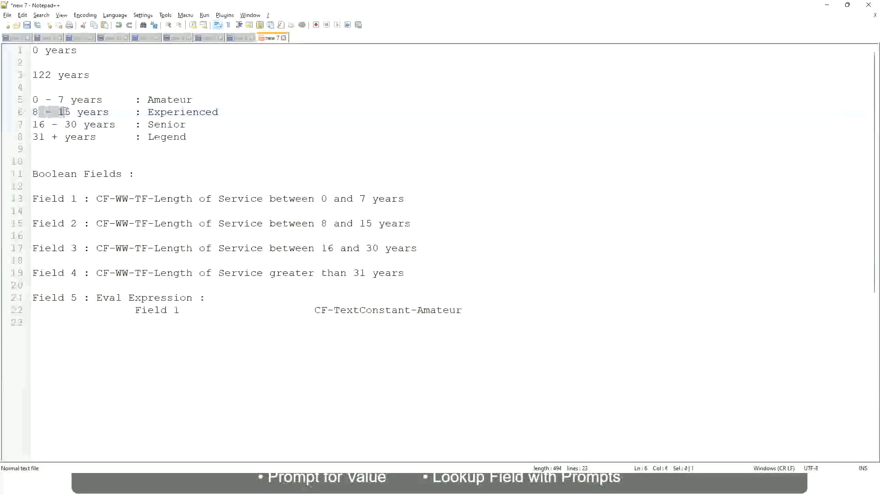
{"action": "left_click", "coordinate": [71, 113]}
{"action": "left_click", "coordinate": [101, 114]}
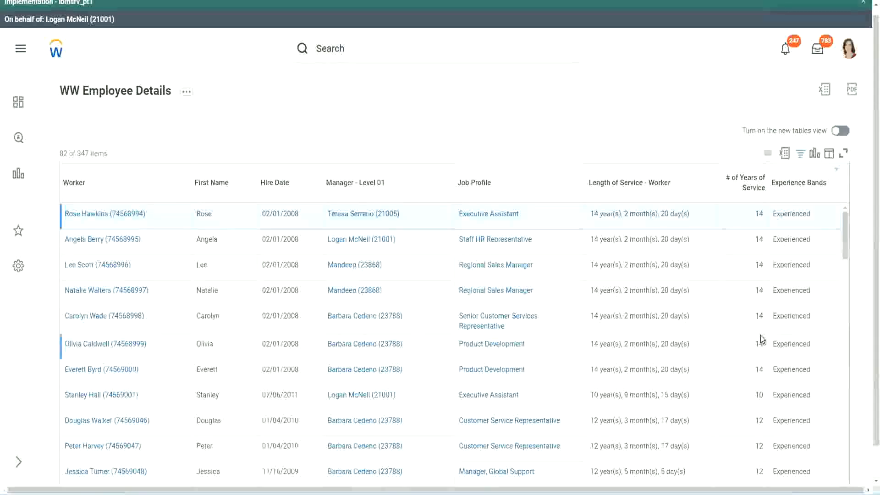
- Return to the WW Employee Details report in Workday and check the years of service in the Experienced rows against the 8 - 15 range
{"action": "scroll", "coordinate": [762, 339], "scroll_direction": "down", "scroll_amount": 5}
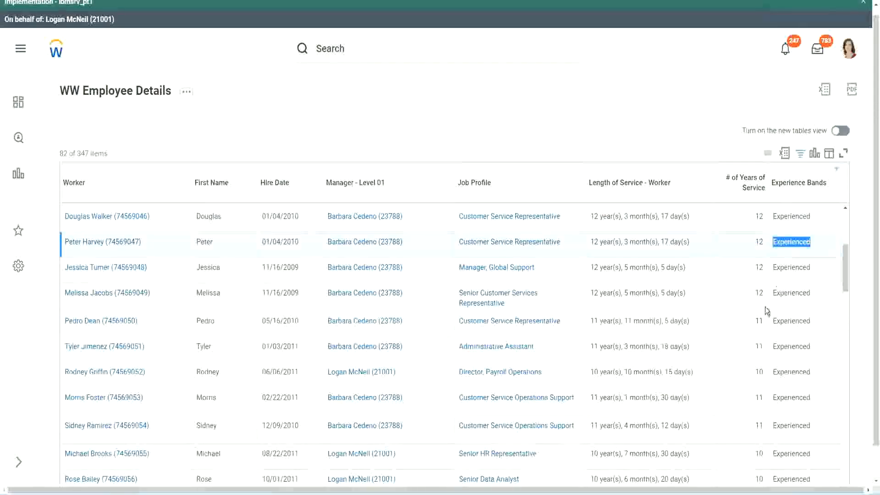
{"action": "scroll", "coordinate": [763, 321], "scroll_direction": "down", "scroll_amount": 3}
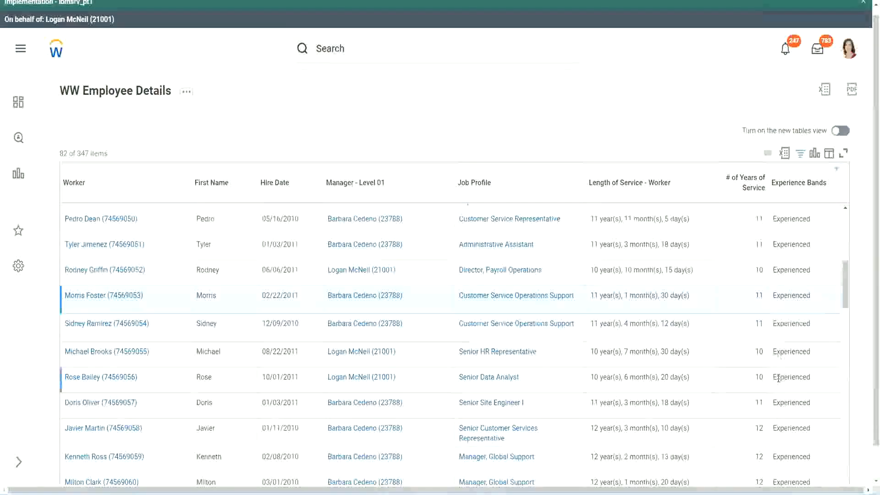
{"action": "scroll", "coordinate": [779, 378], "scroll_direction": "down", "scroll_amount": 10}
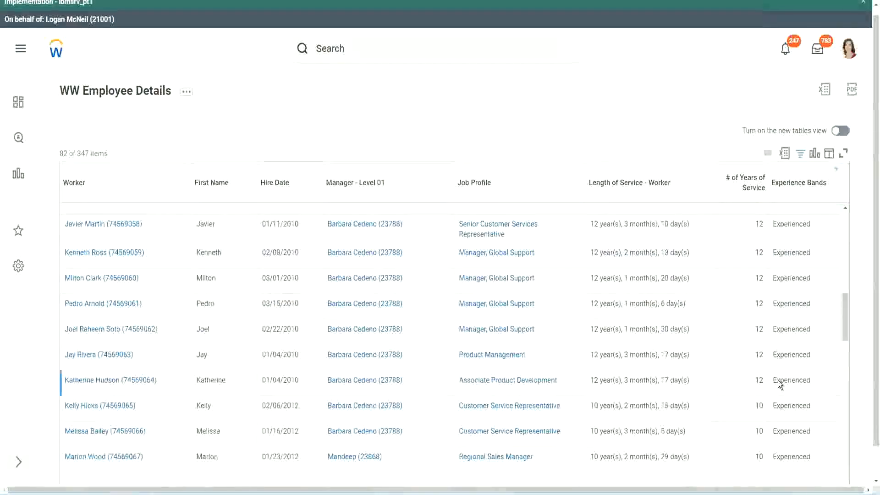